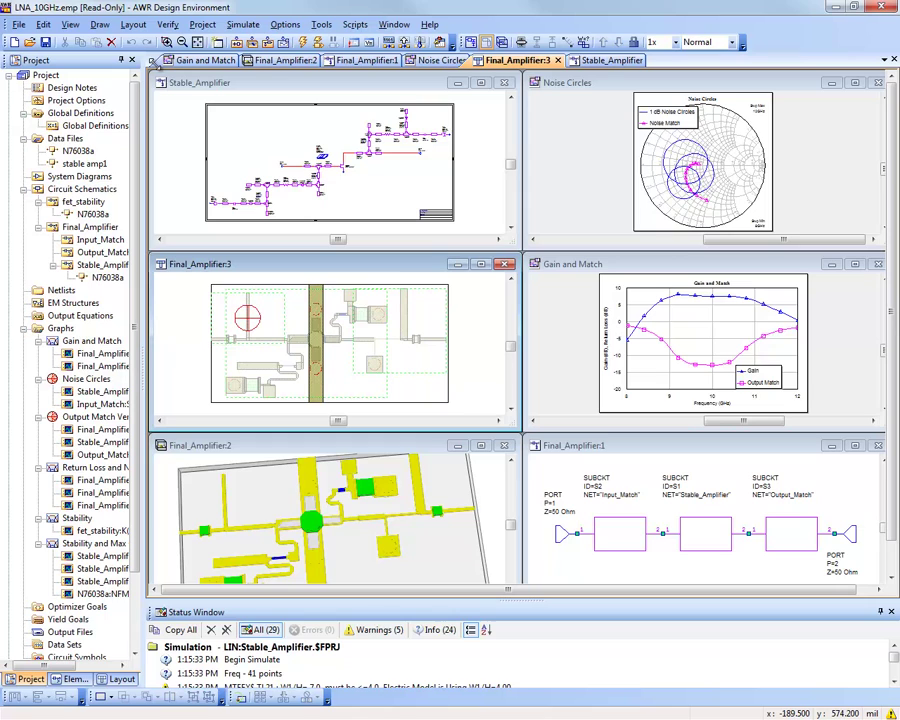
- Maximize the Gain and Match graph, then the Noise Circles chart, retiling the windows after each
double_click(689, 265)
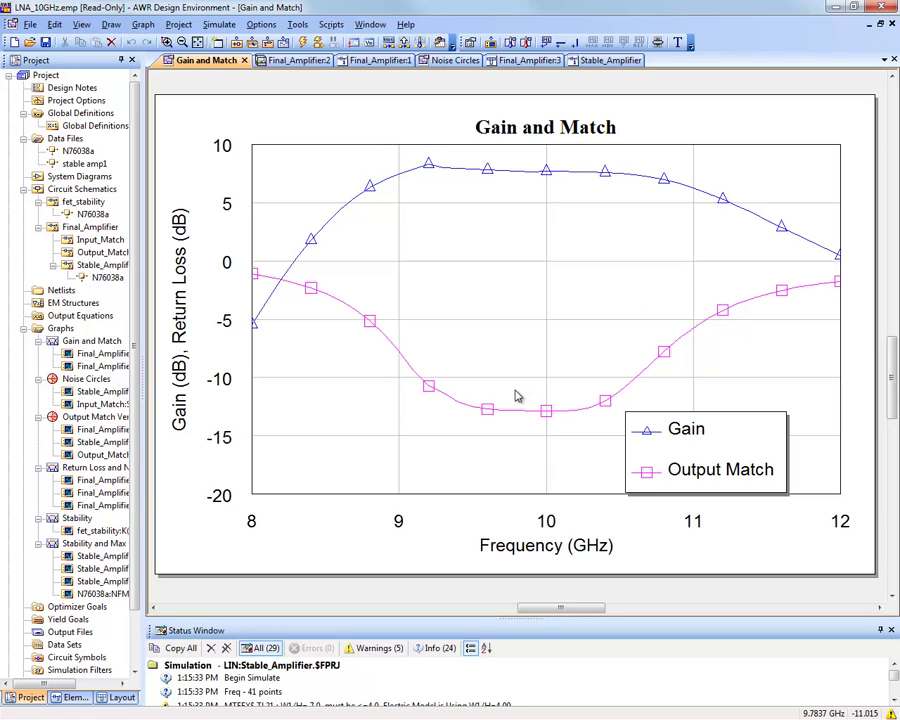
key(alt+w)
key(v)
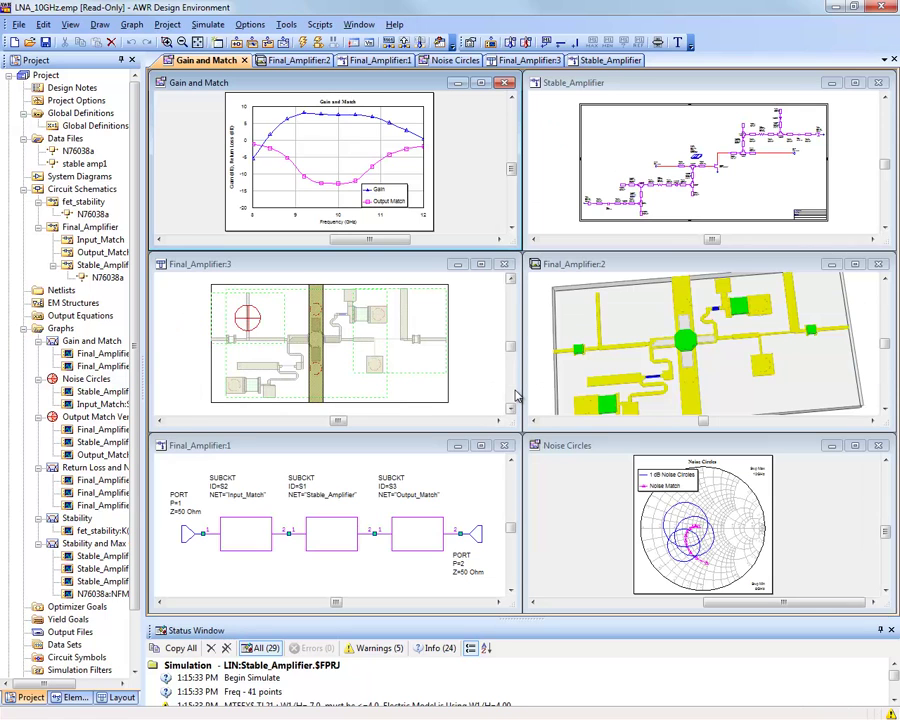
double_click(669, 446)
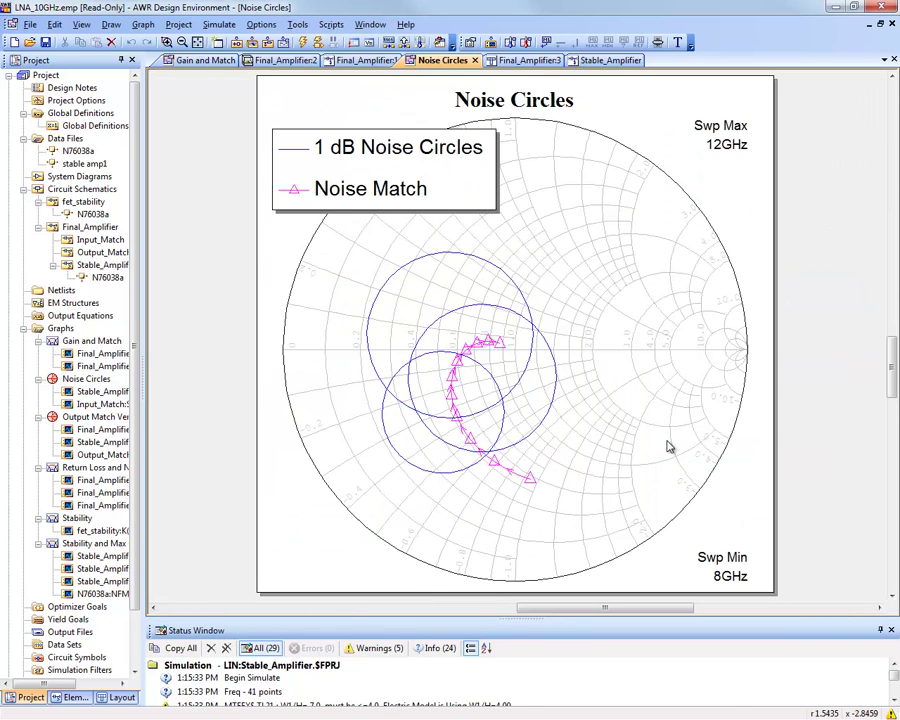
key(alt+w)
key(v)
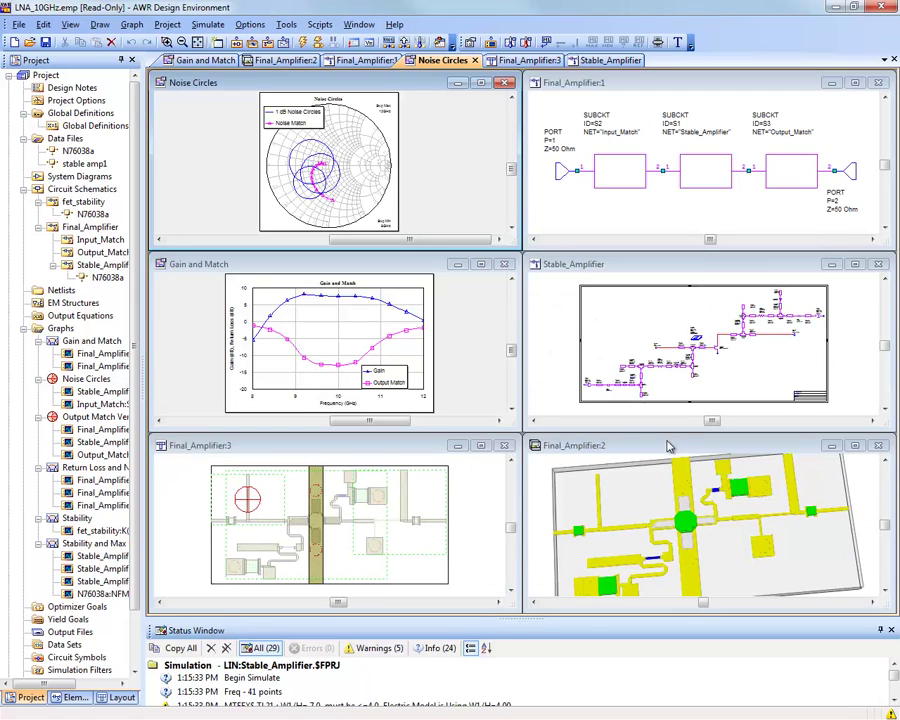
- Tilt the 3D board to an oblique view, then open and close the Stable_Amplifier:2 sub-layout
drag(668, 480, 735, 503)
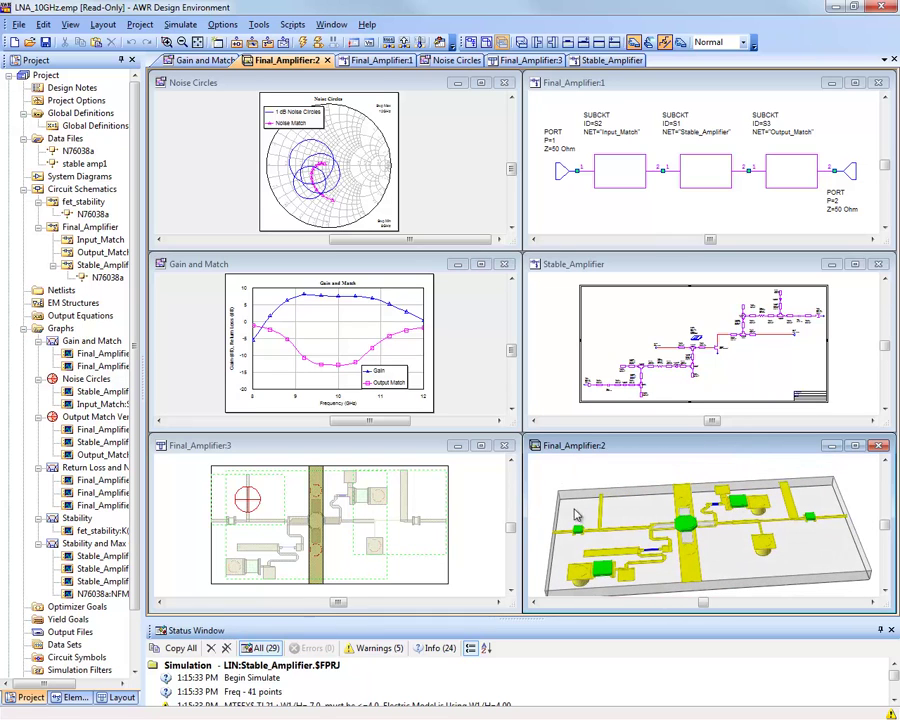
click(342, 534)
click(474, 528)
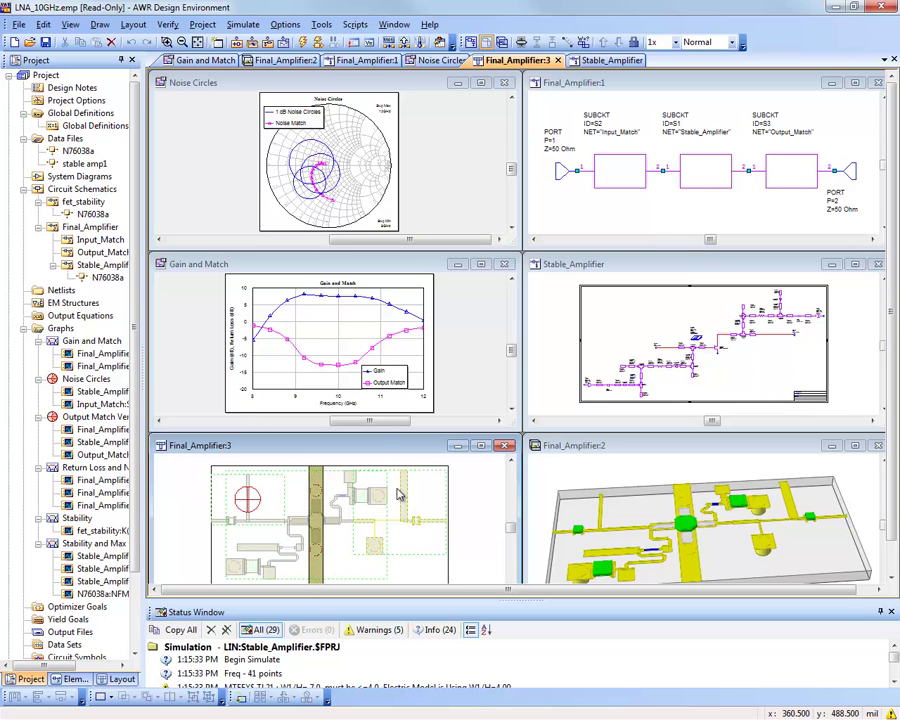
double_click(345, 490)
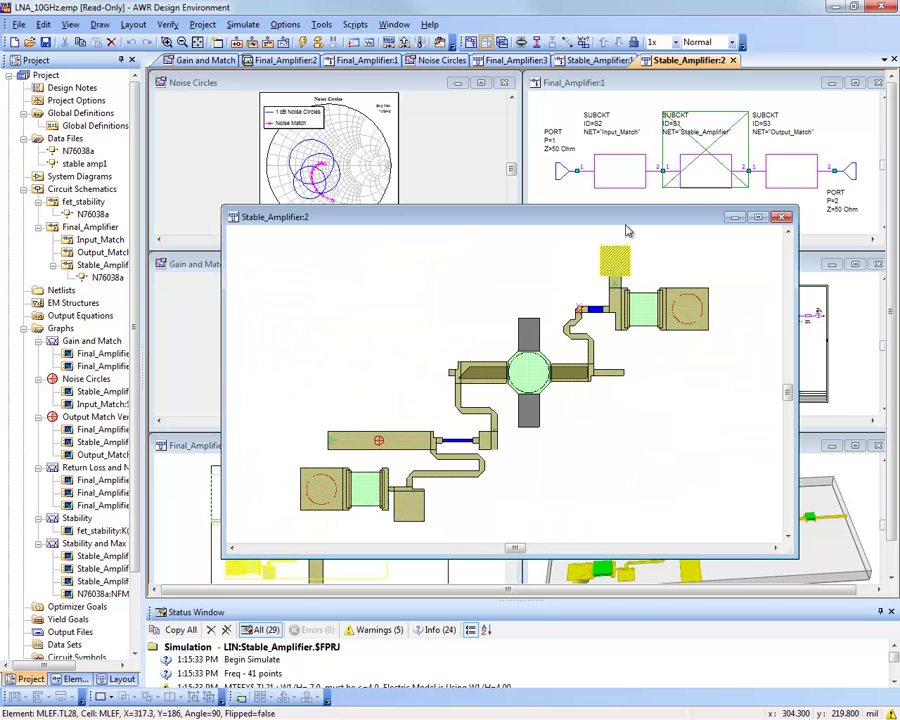
drag(626, 226, 678, 185)
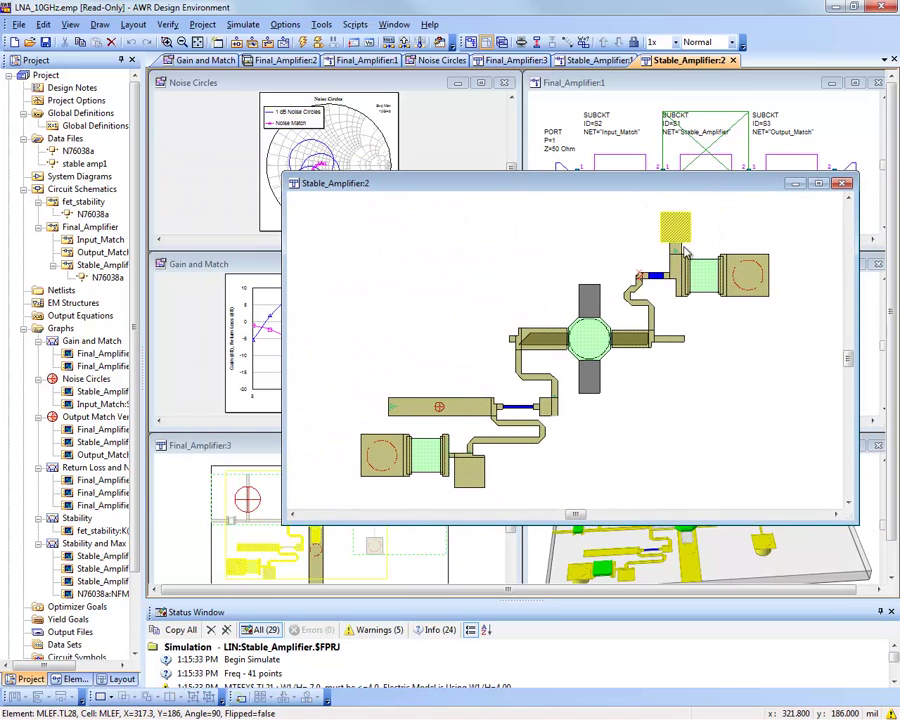
click(843, 186)
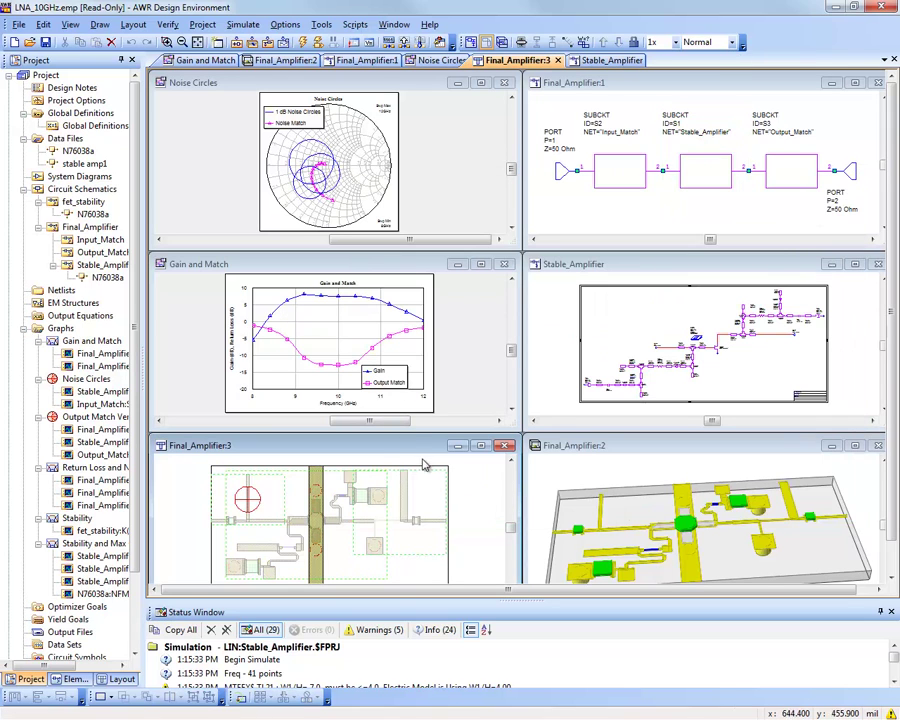
- Maximize Final_Amplifier:3 and export it through Layout > Export as a DXF (DXF Flat) file
double_click(414, 446)
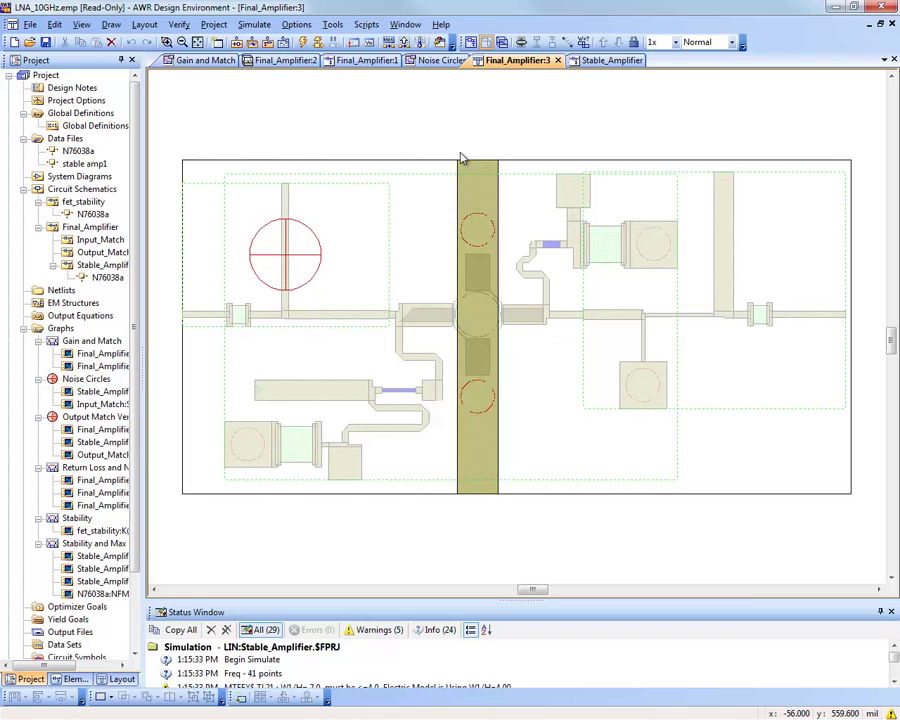
click(490, 196)
click(314, 153)
click(146, 25)
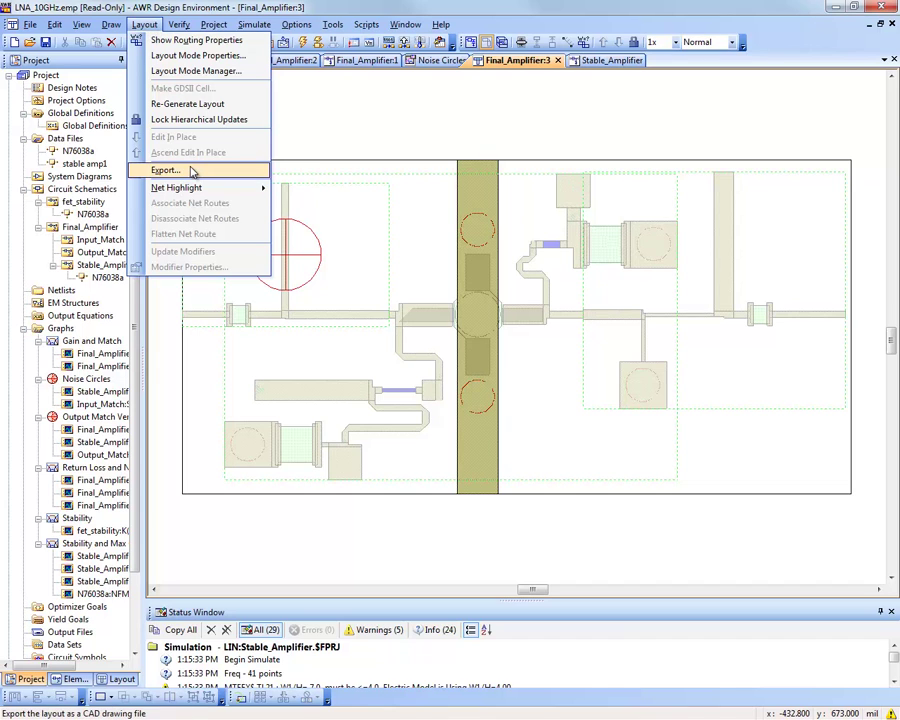
click(193, 172)
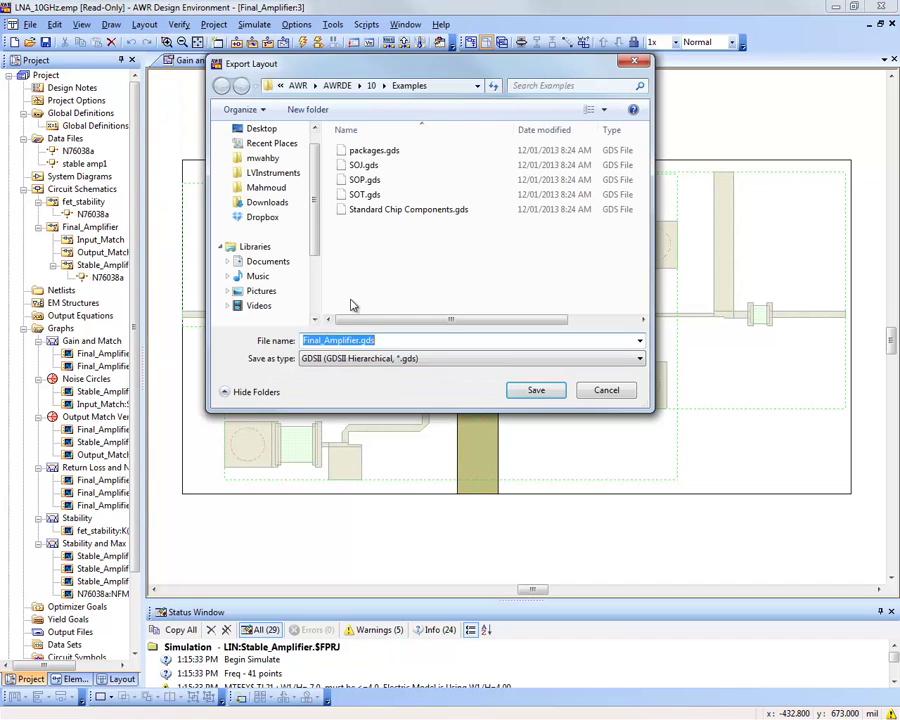
click(345, 358)
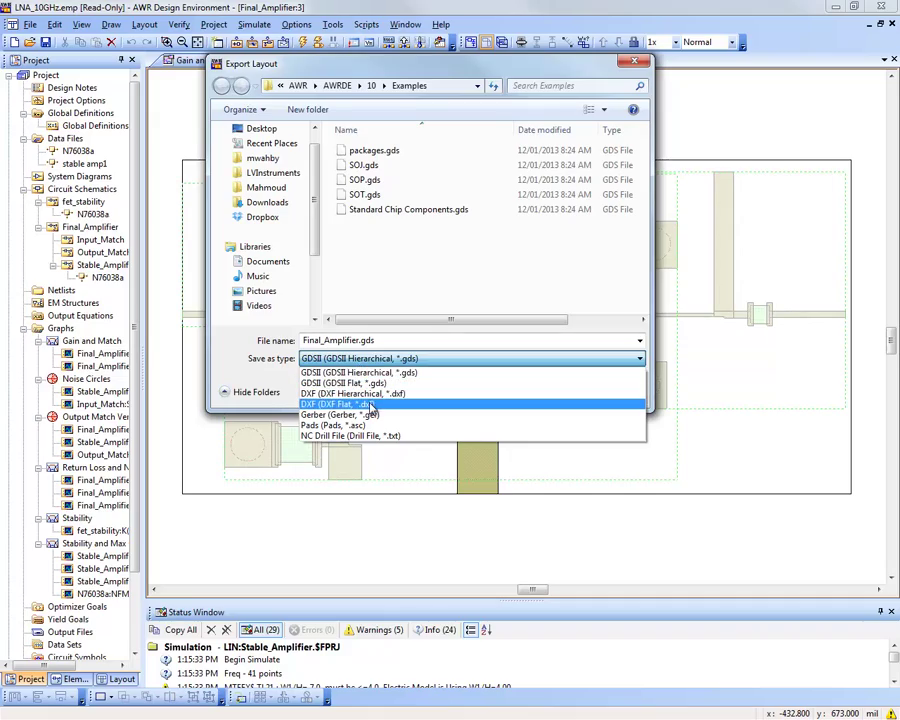
click(369, 406)
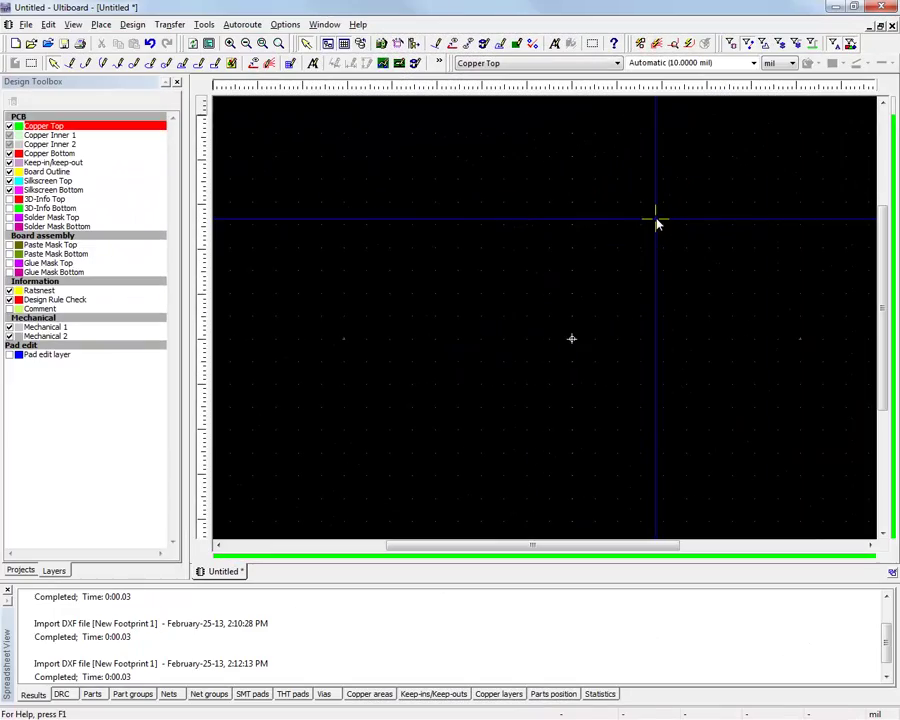
- Create New Footprint 1 in the User Database and move its X?? label lower
click(204, 25)
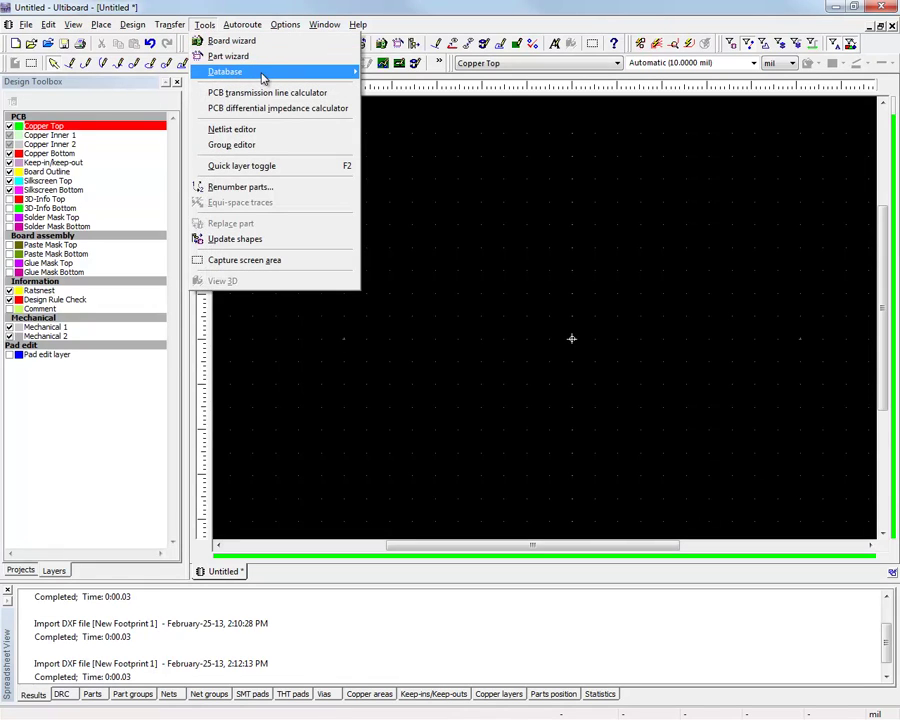
mouse_move(263, 77)
click(450, 74)
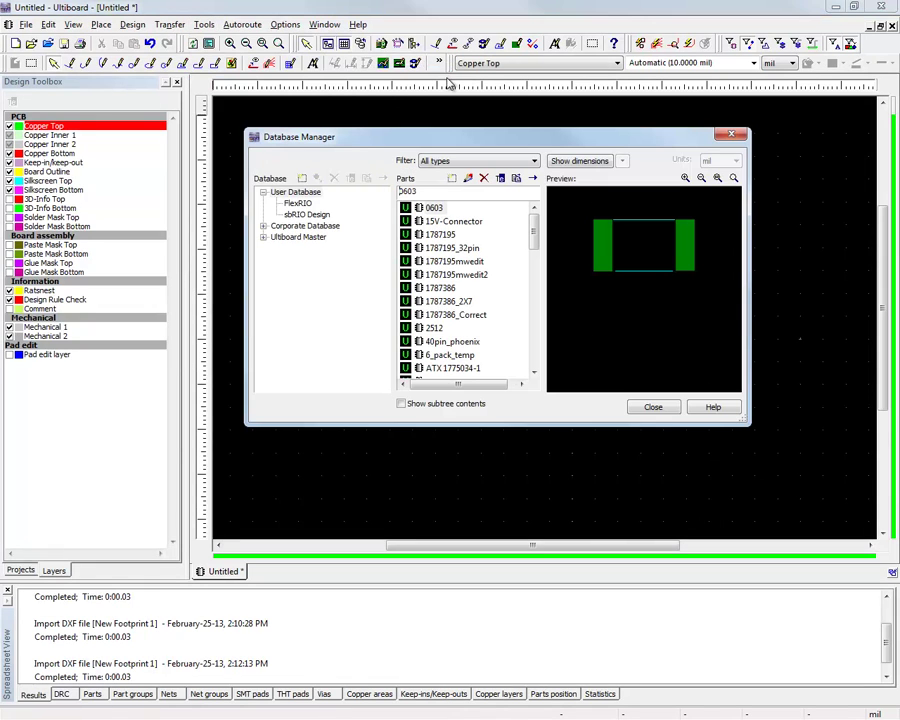
click(292, 196)
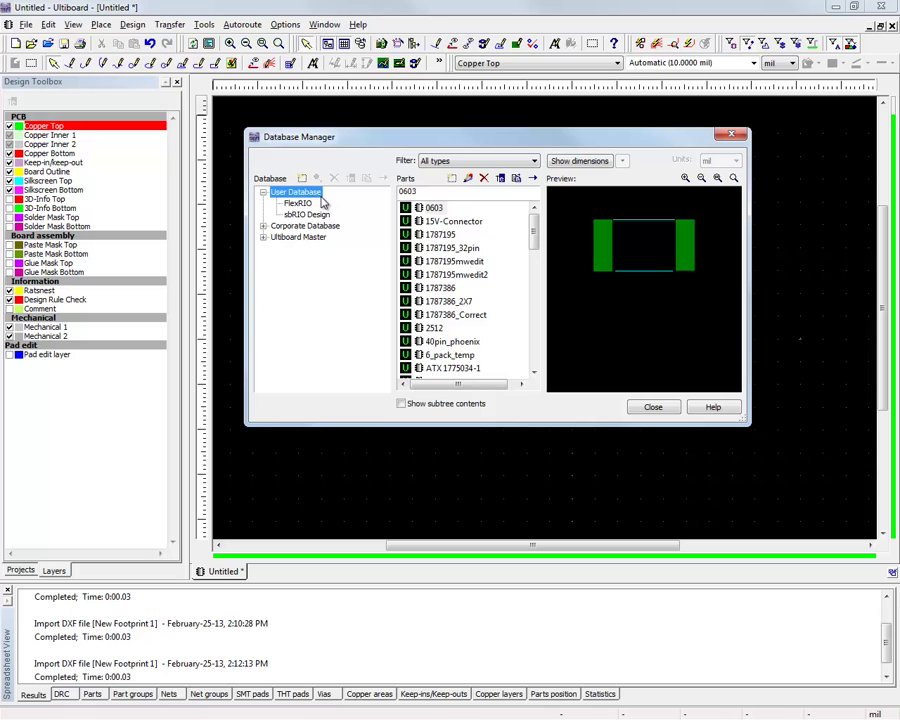
click(455, 178)
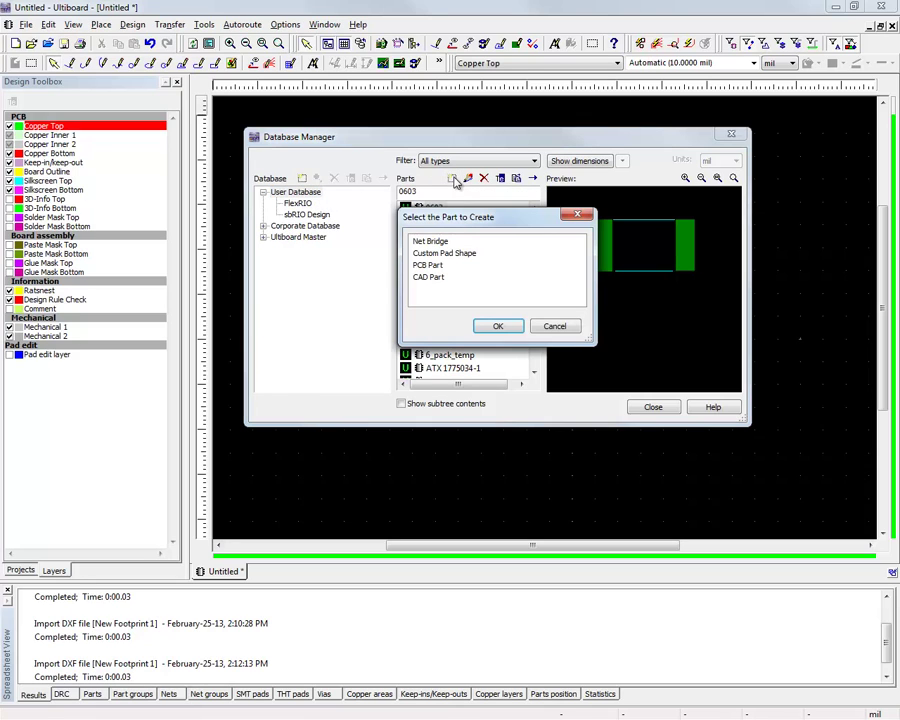
double_click(429, 265)
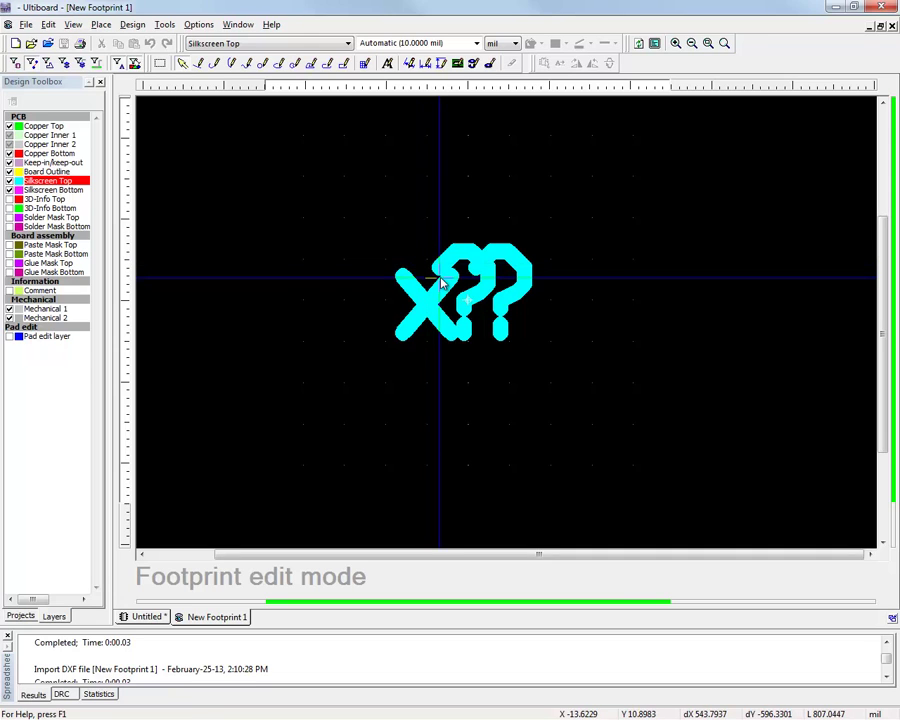
drag(372, 217, 560, 368)
drag(497, 323, 505, 470)
- Open Final_Amplifier_10GHz.dxf for DXF import into the footprint
click(27, 24)
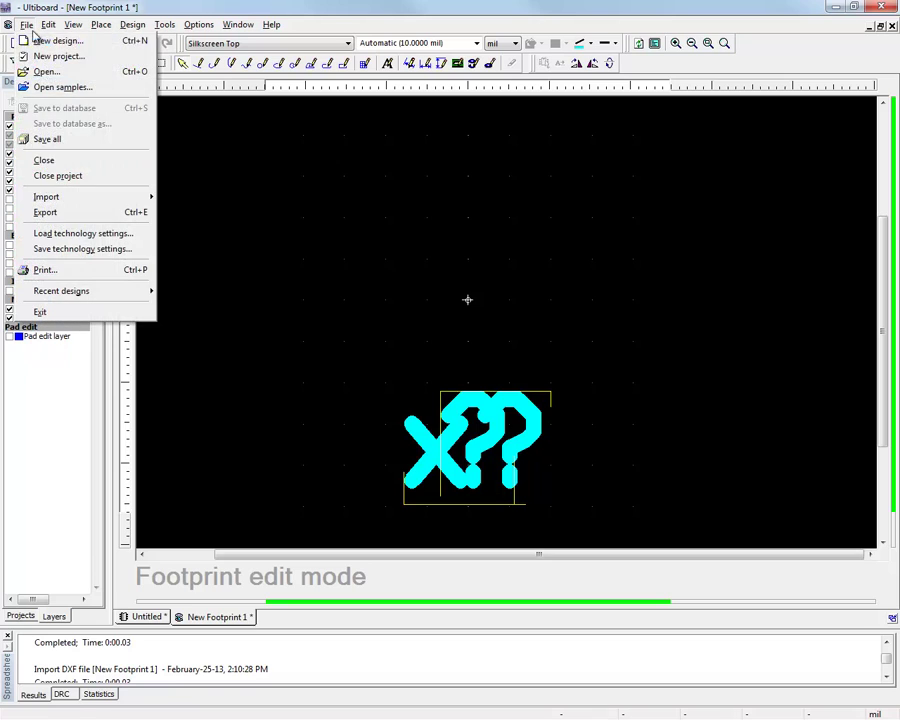
mouse_move(86, 199)
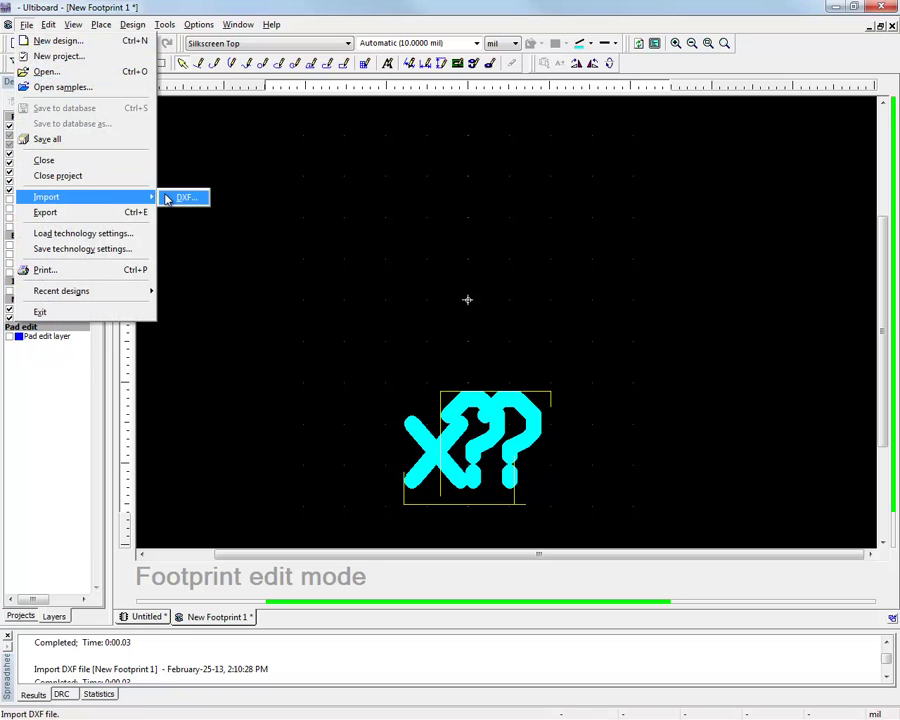
click(168, 197)
click(534, 378)
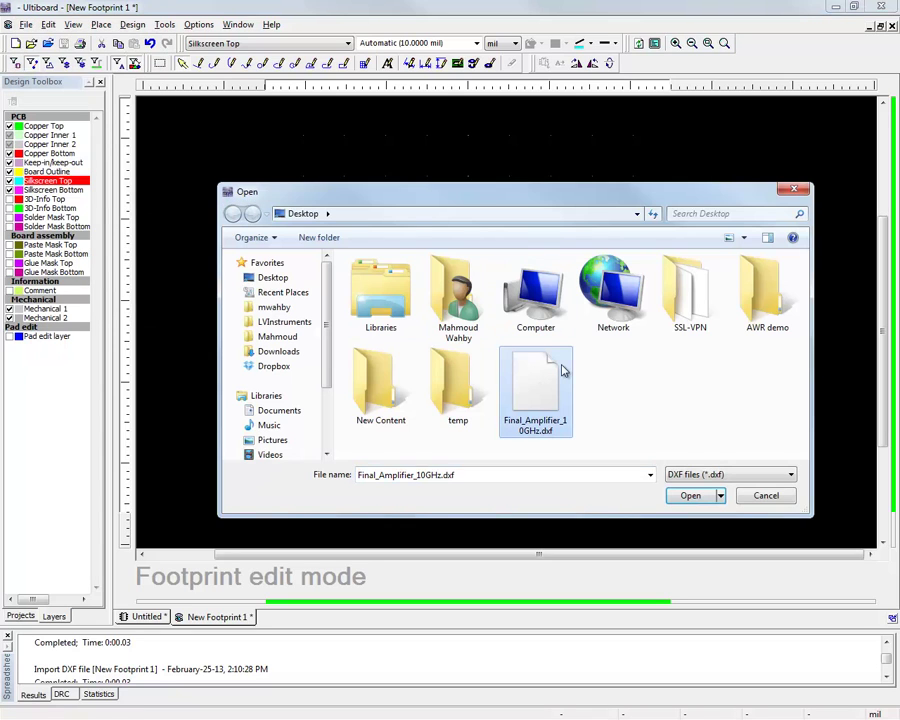
click(689, 497)
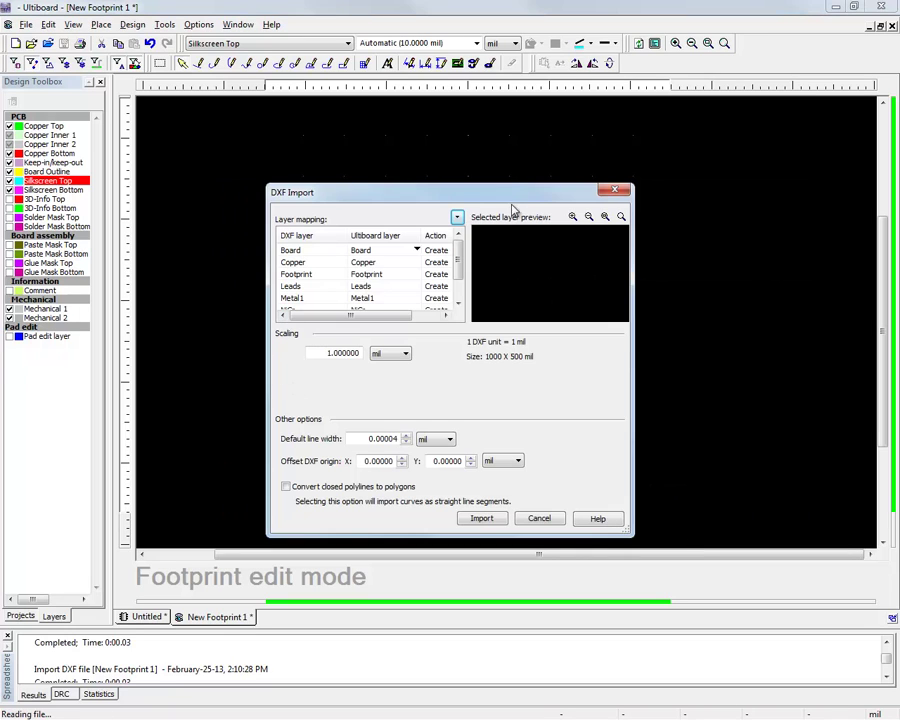
- Preview the Board, Copper, Footprint, Leads and Metal1 layers, then set all layers to <Do not import>
drag(509, 186, 500, 90)
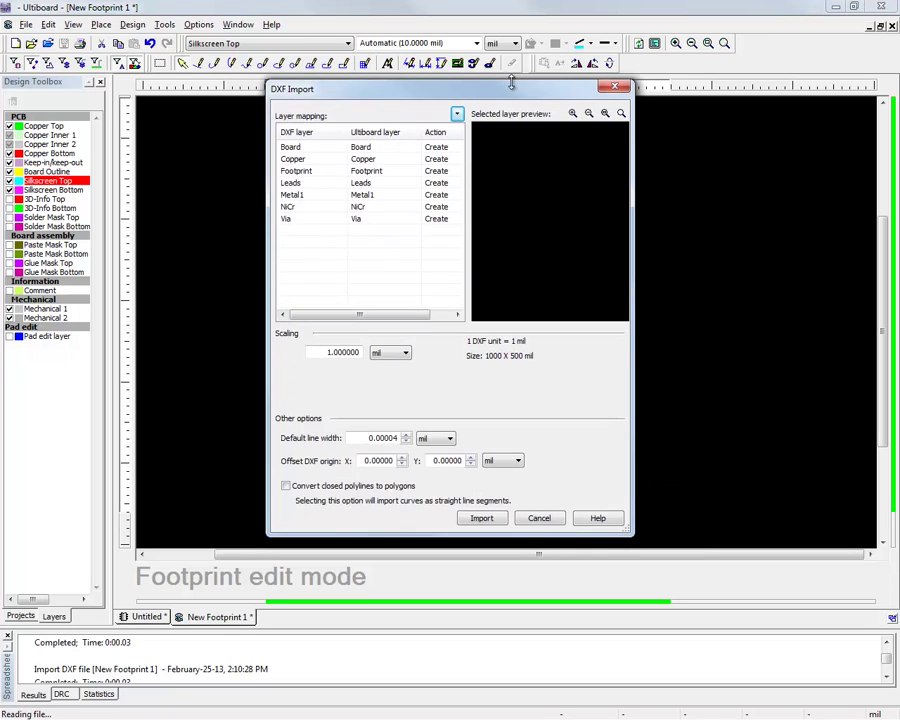
click(369, 153)
click(370, 165)
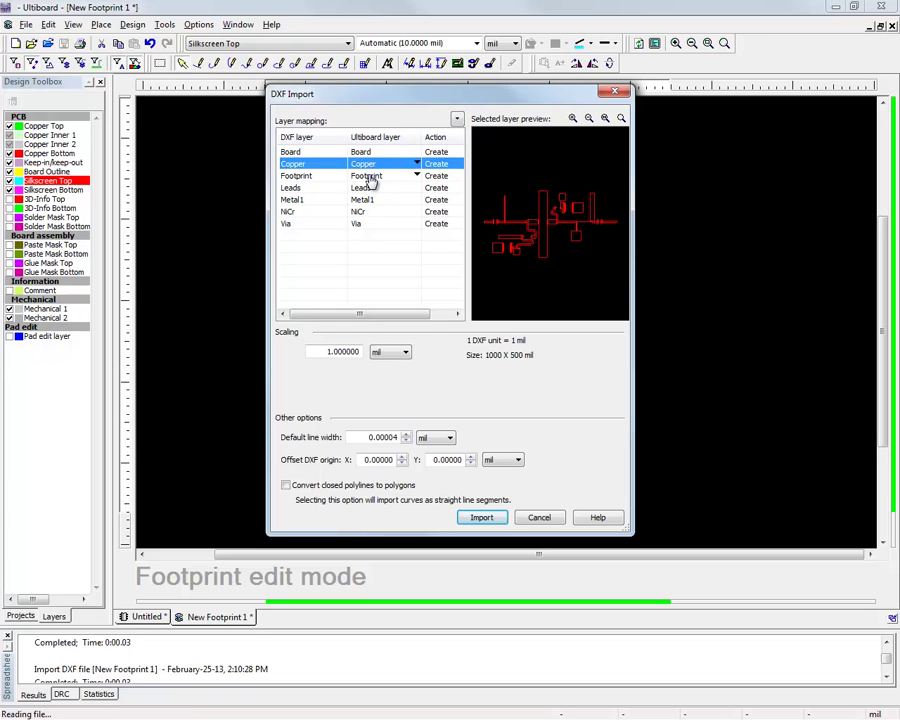
click(371, 177)
click(368, 189)
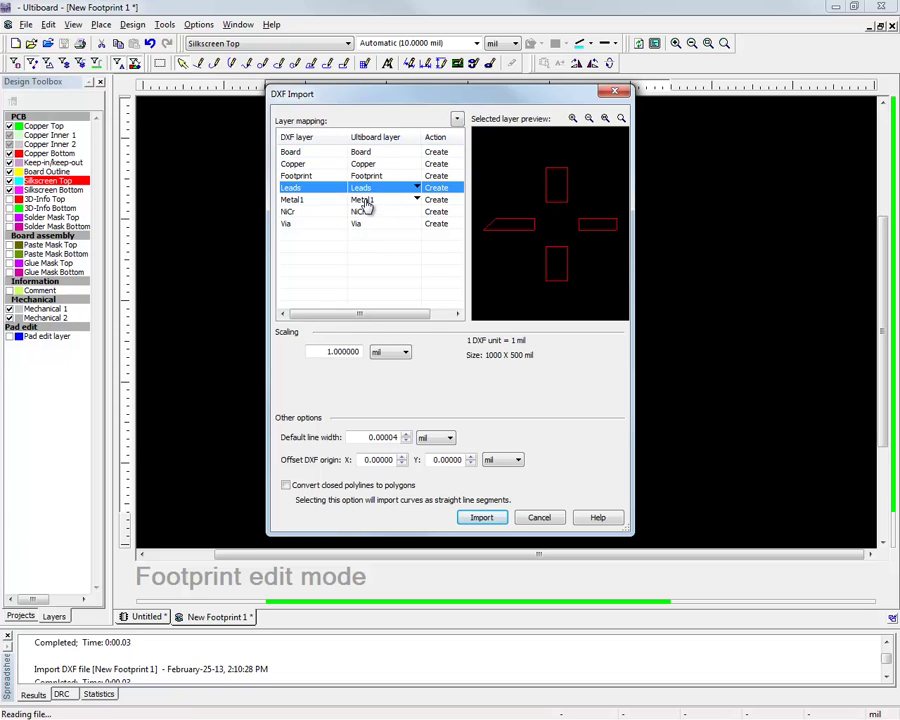
click(365, 201)
click(411, 139)
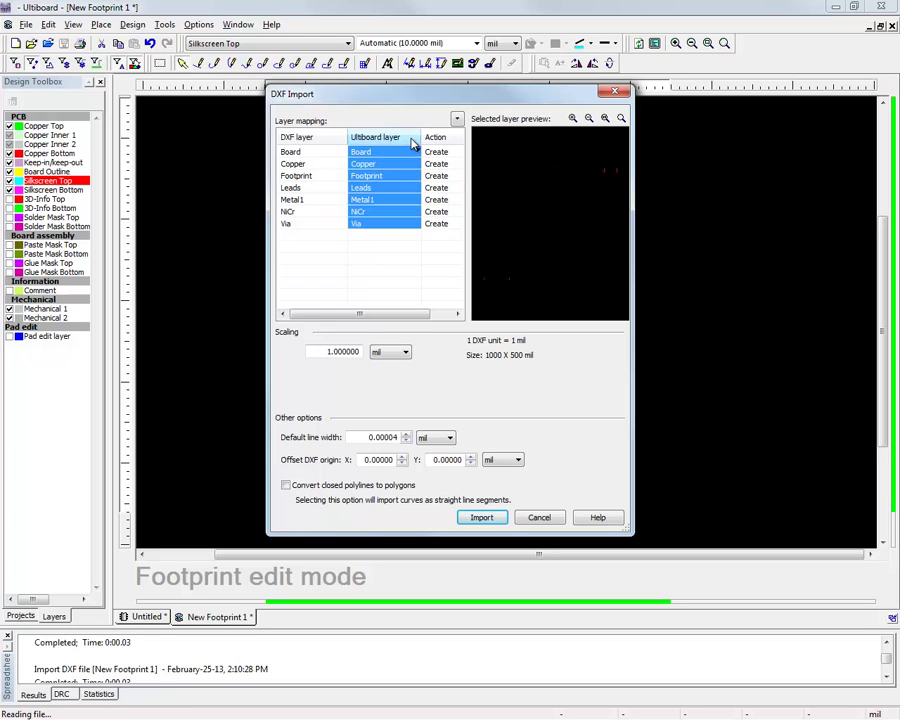
click(416, 152)
scroll(414, 160, up, 2)
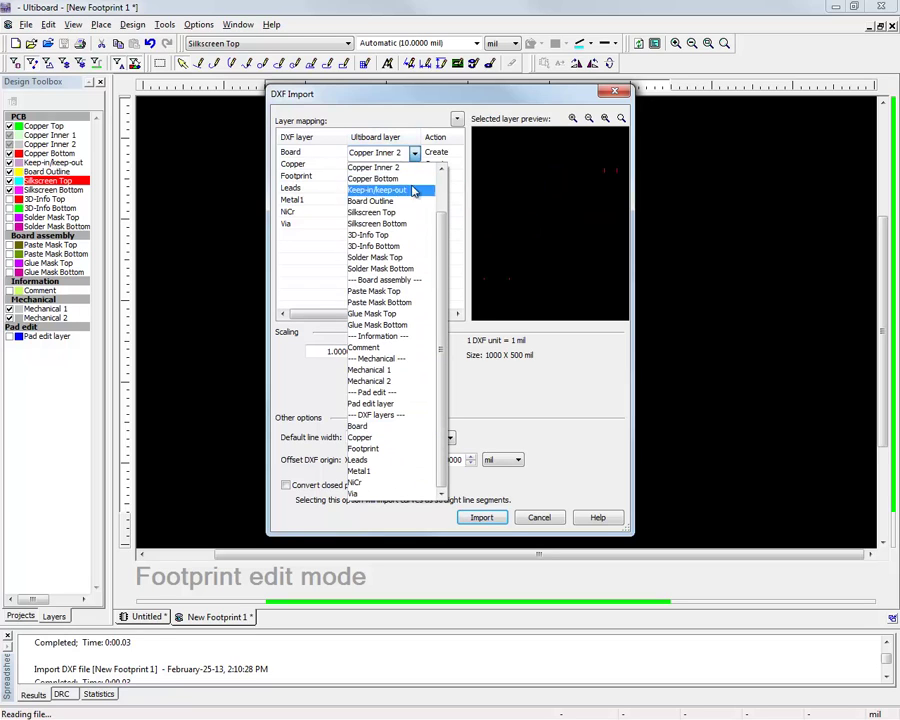
click(408, 170)
- Map the Copper layer to Copper Top, enable closed-polyline-to-polygon conversion, and import
click(400, 247)
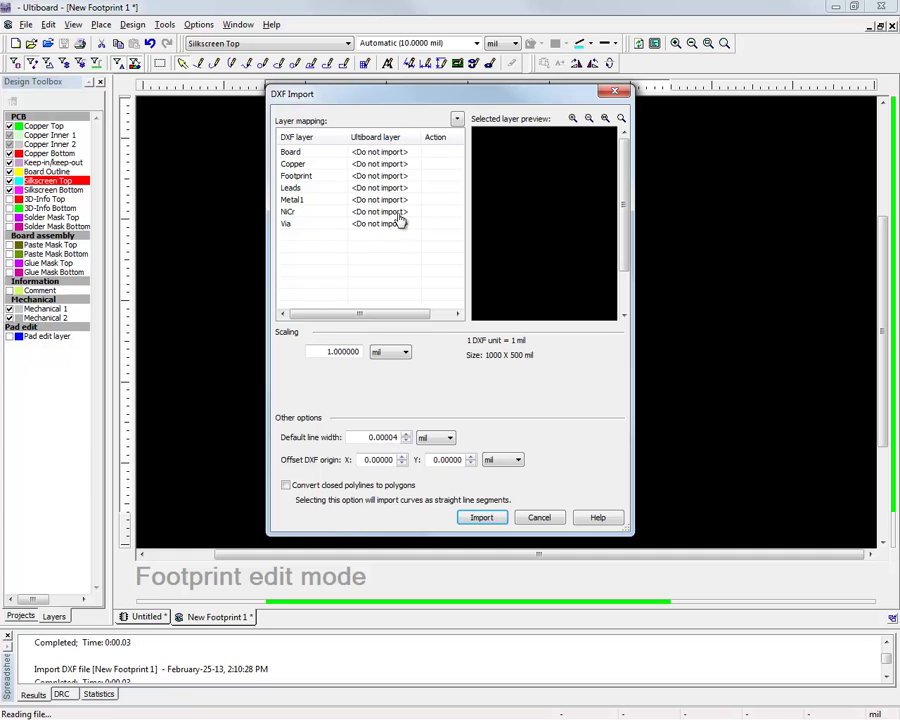
click(392, 166)
click(415, 165)
click(415, 165)
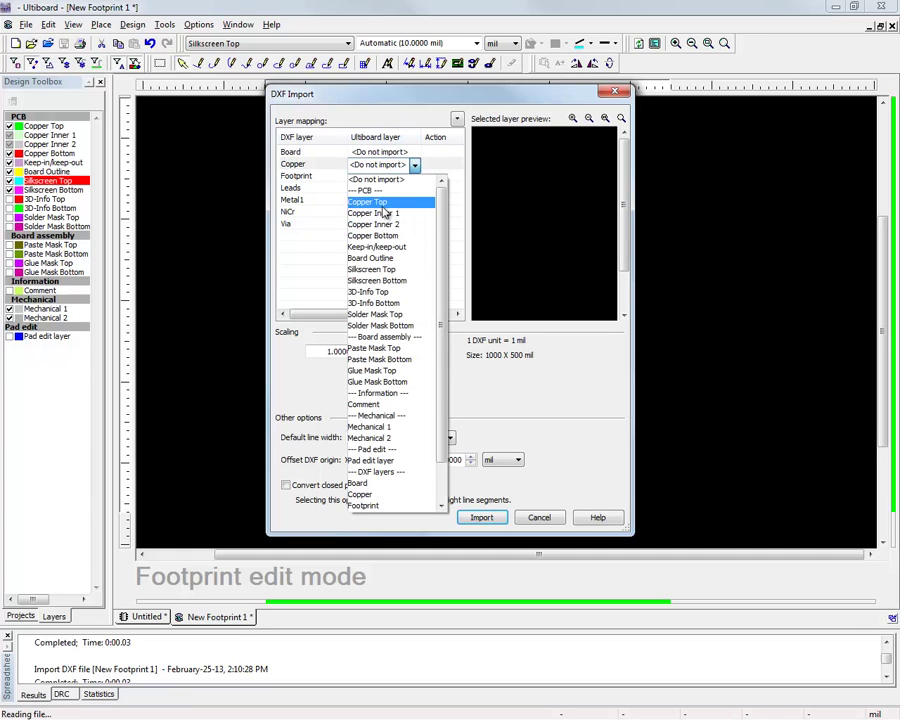
click(370, 201)
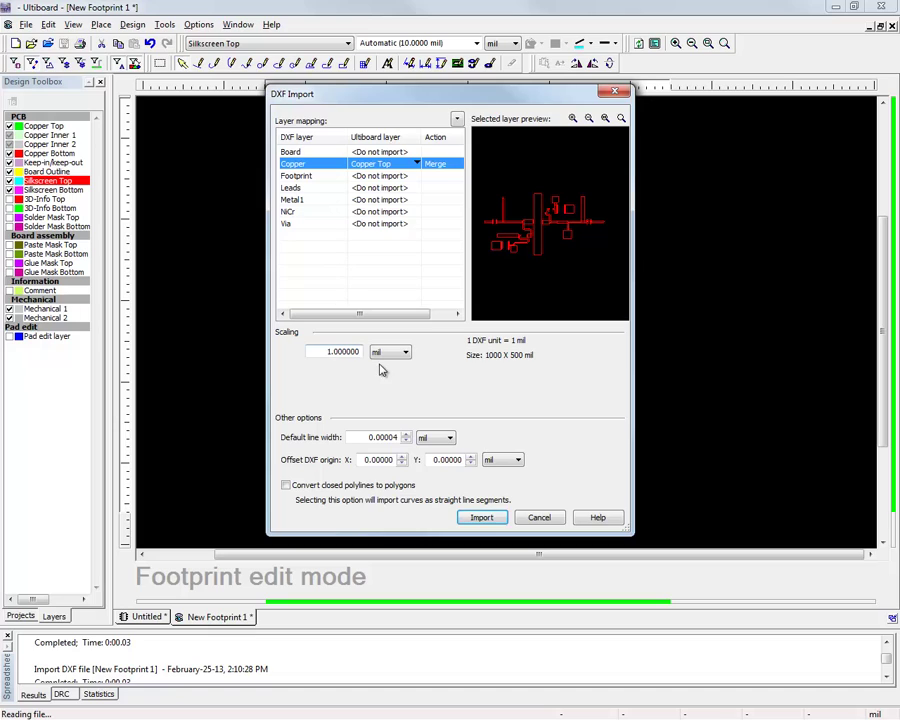
click(286, 486)
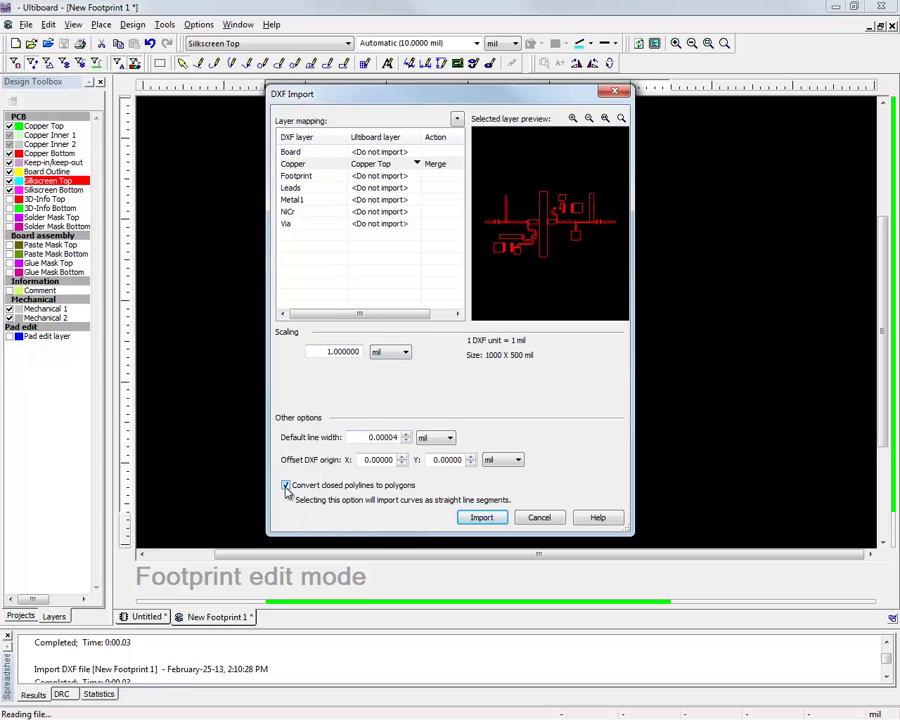
click(482, 518)
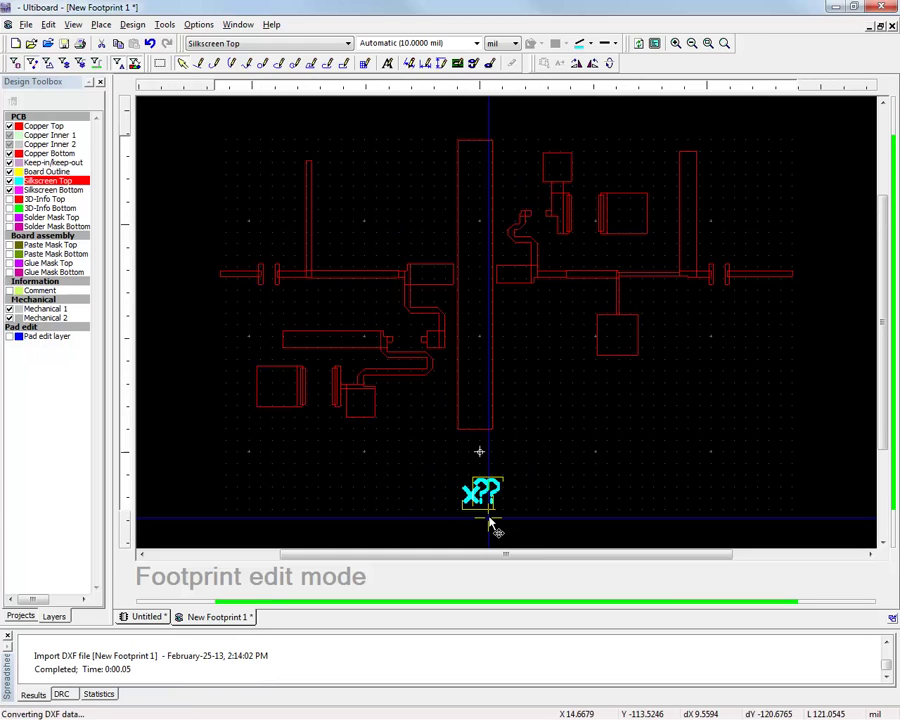
- Set the Copper Top display colour to green
click(18, 127)
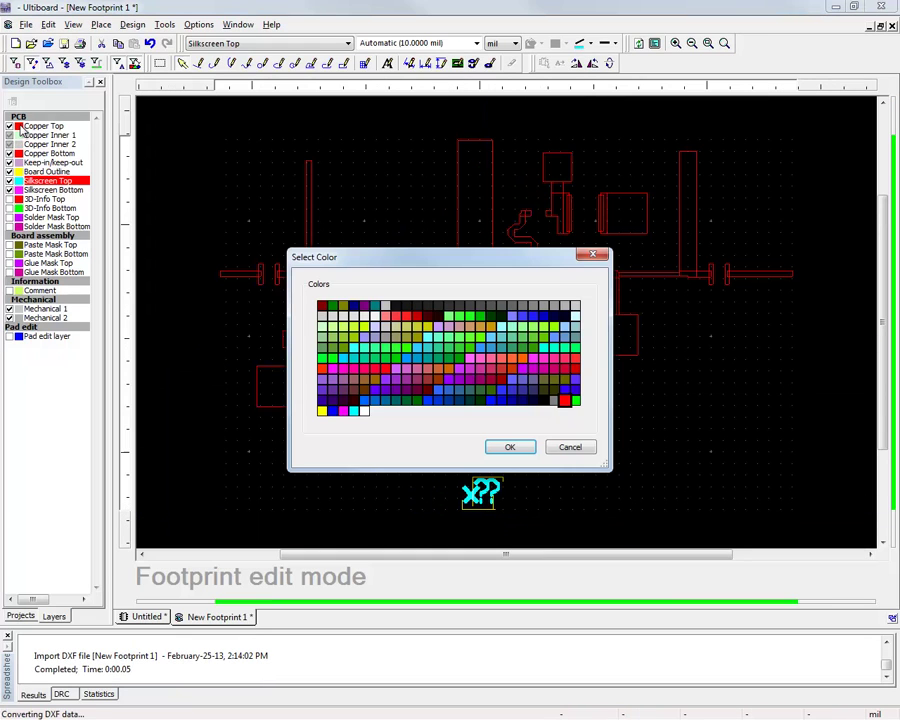
click(474, 319)
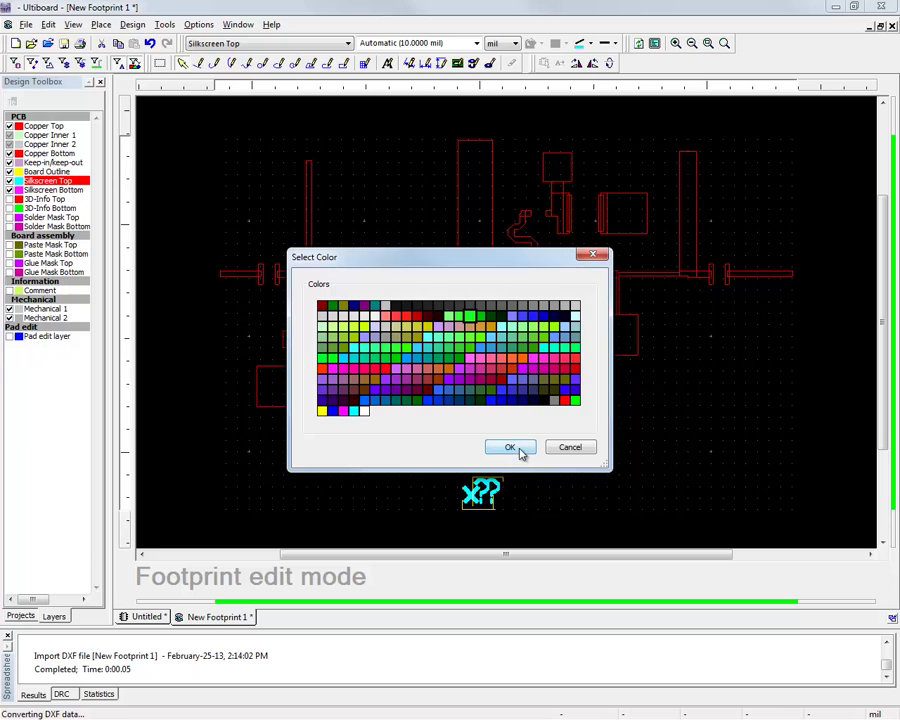
click(510, 447)
- Give all imported copper polygons a solid fill in their Copper area properties
mouse_move(222, 140)
mouse_down()
mouse_move(710, 380)
mouse_move(782, 462)
mouse_move(816, 468)
mouse_up()
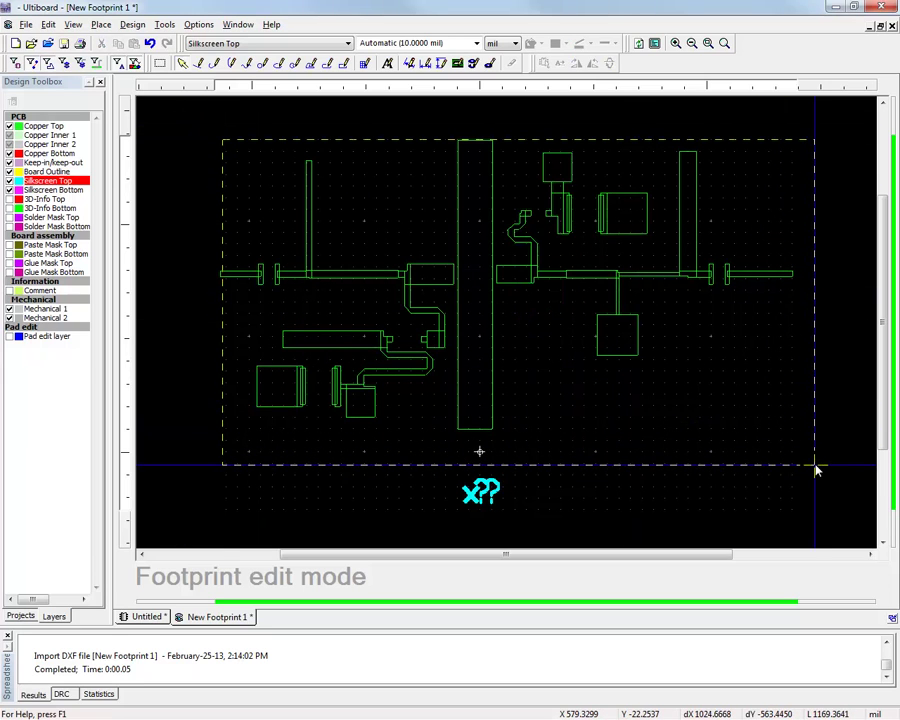
right_click(535, 243)
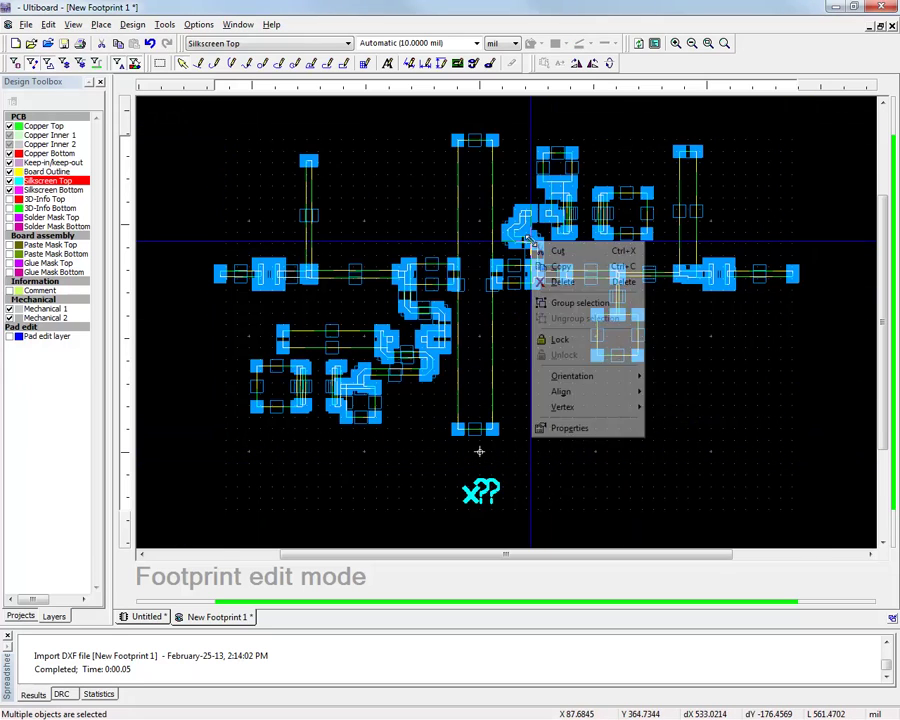
click(570, 428)
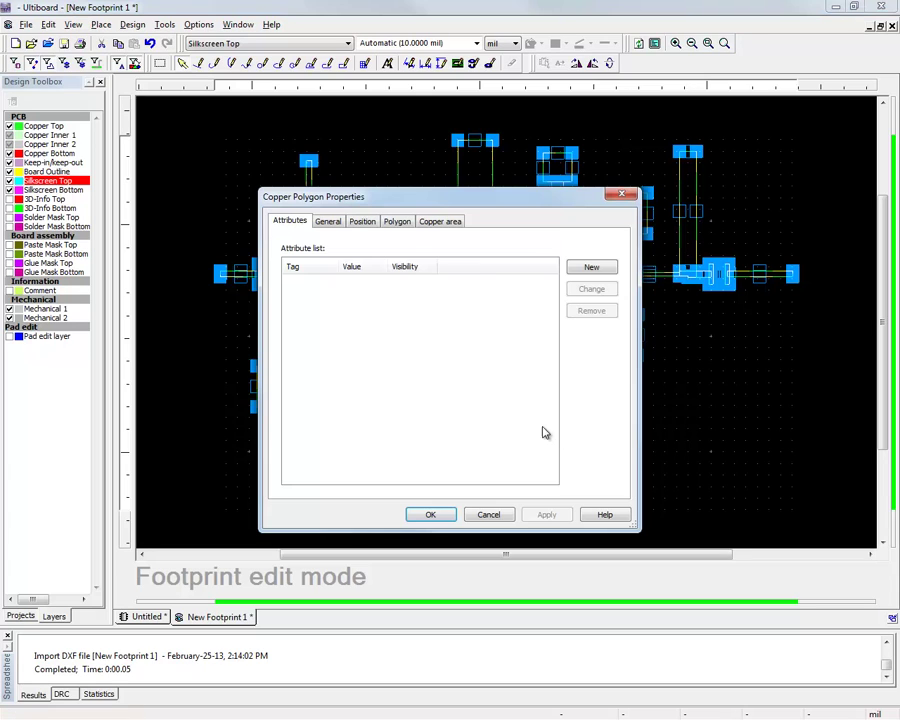
click(441, 221)
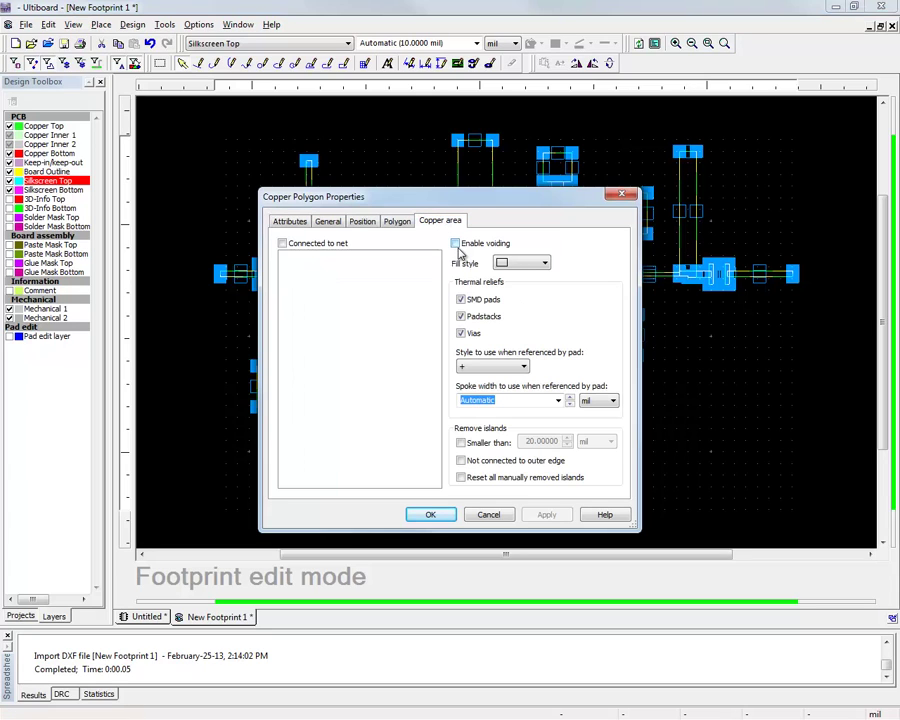
click(514, 264)
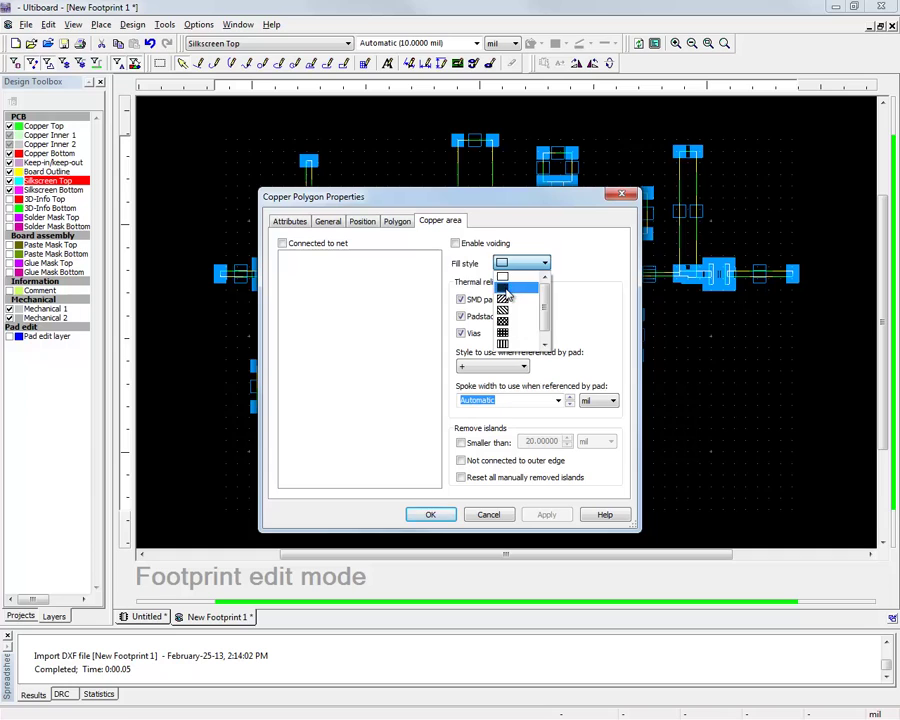
click(510, 289)
click(431, 515)
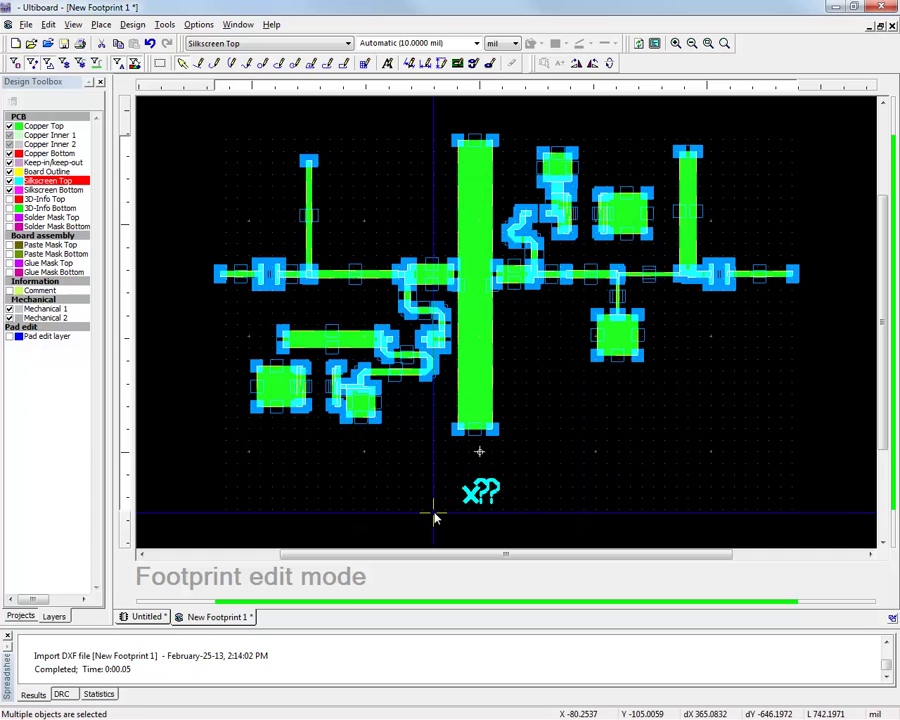
- Deselect everything and make Copper Top the working layer
click(641, 437)
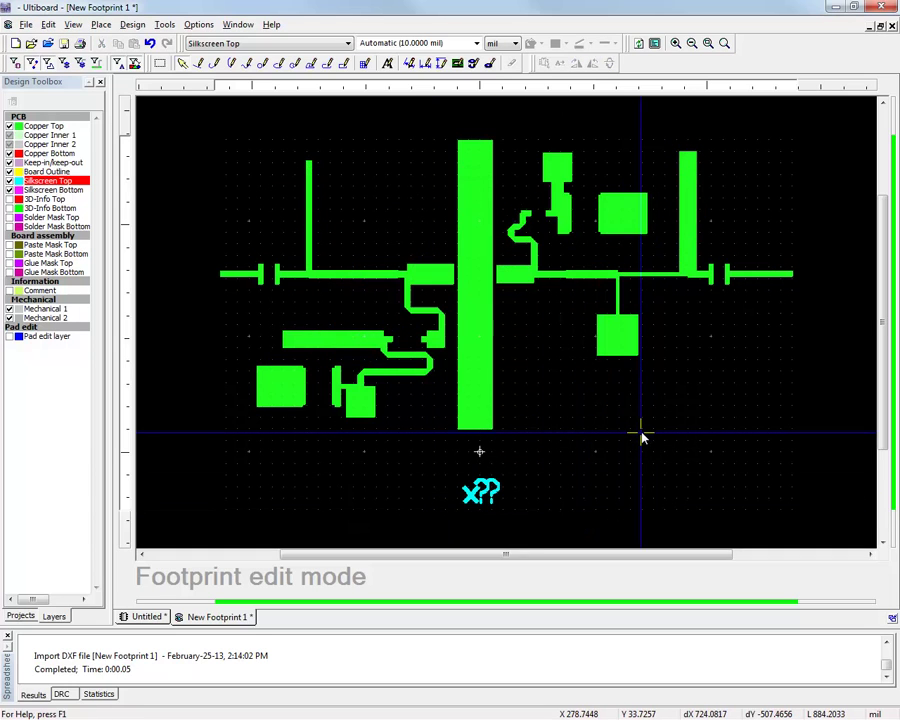
key(Page_Up)
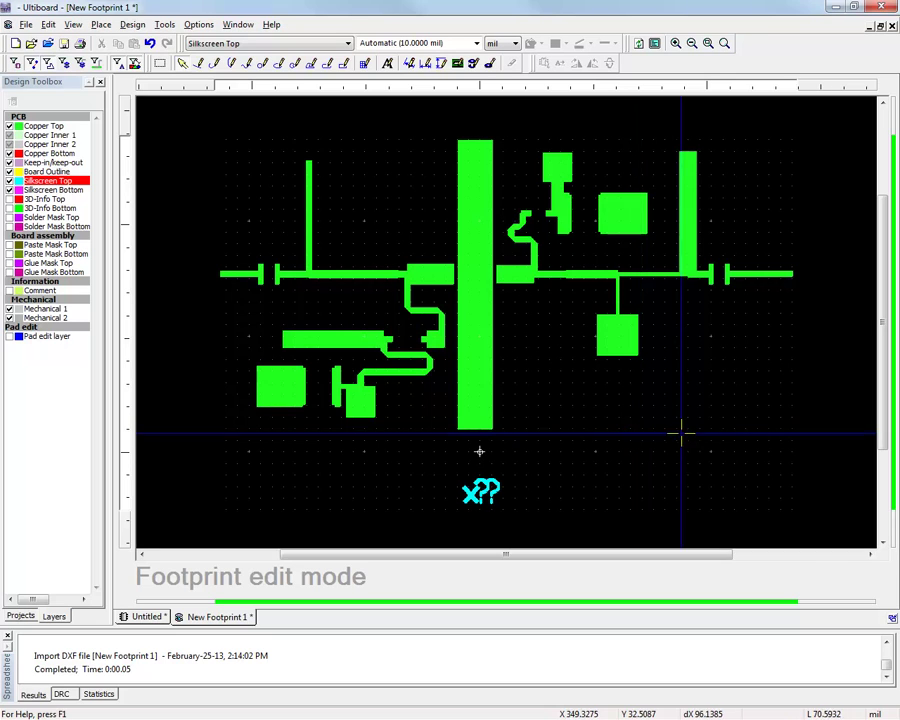
scroll(740, 400, up, 1)
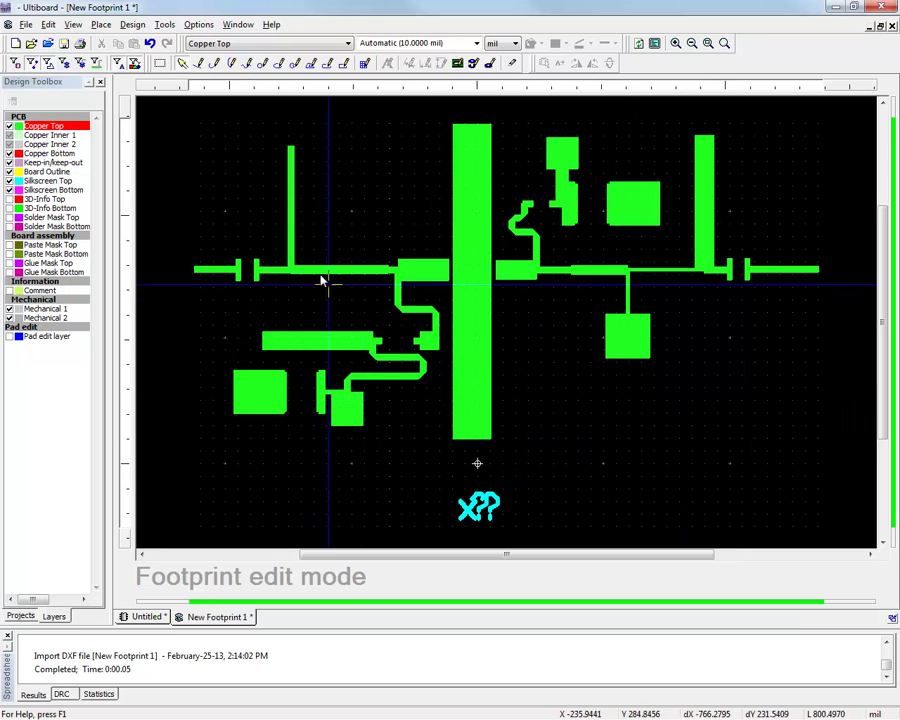
- Set up rectangular SMT pins and place pads at the lower and upper ends of the vertical trace
click(101, 26)
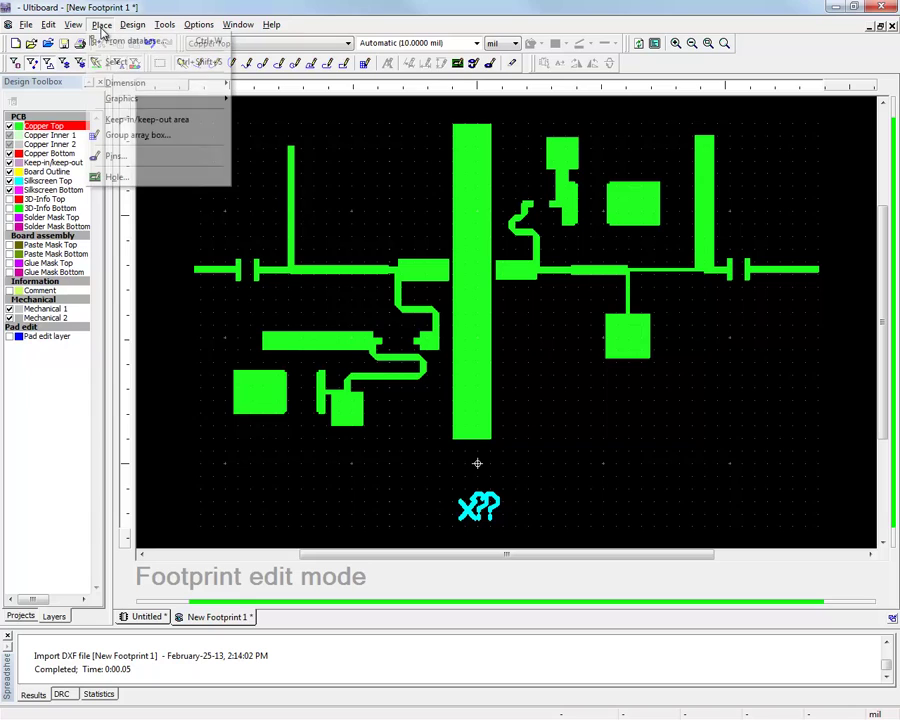
click(123, 157)
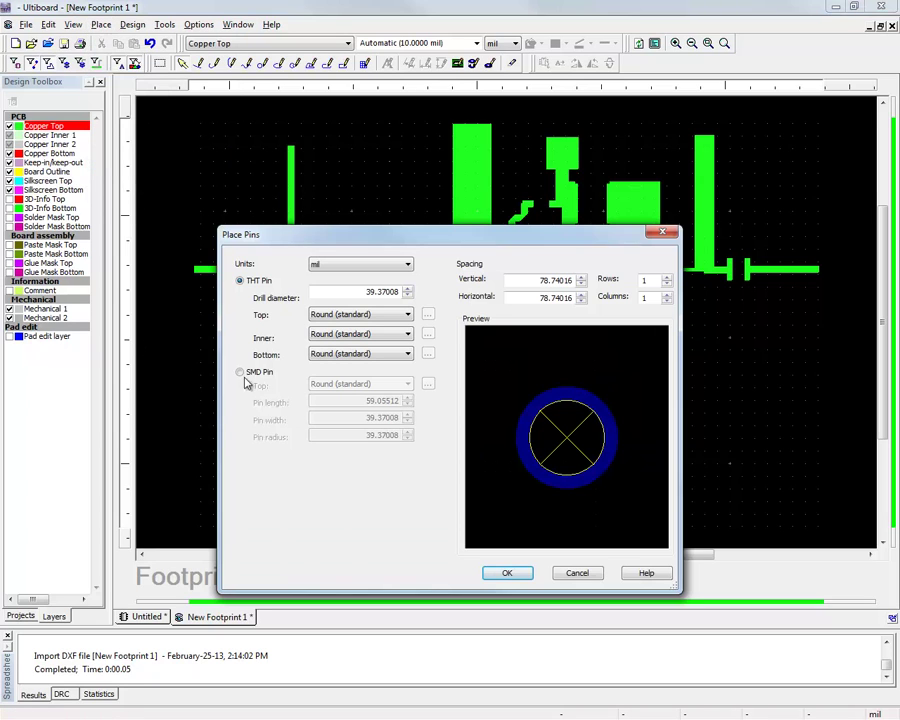
click(240, 374)
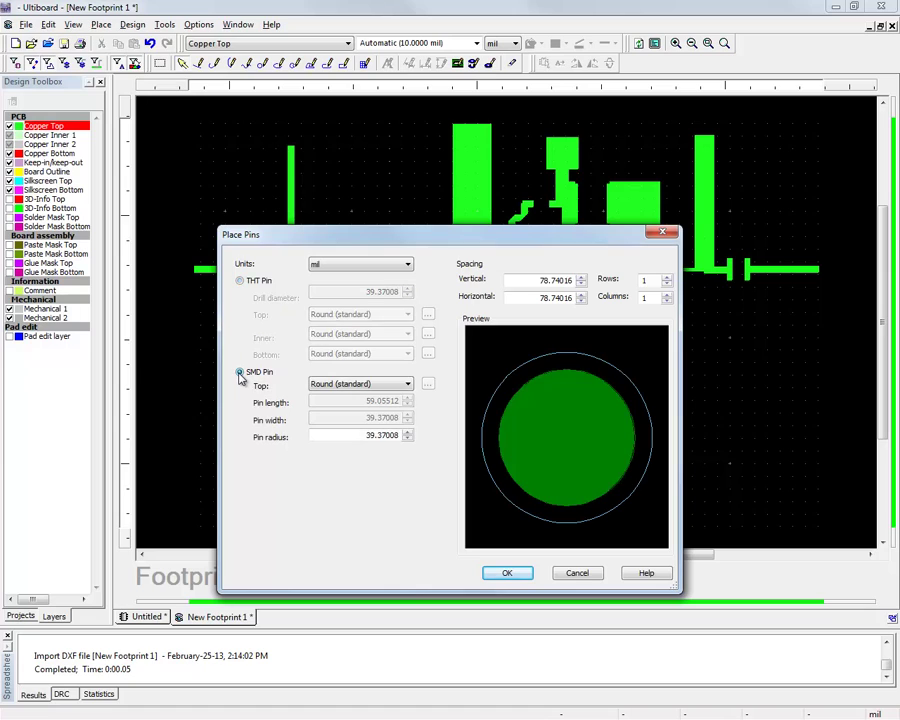
click(394, 388)
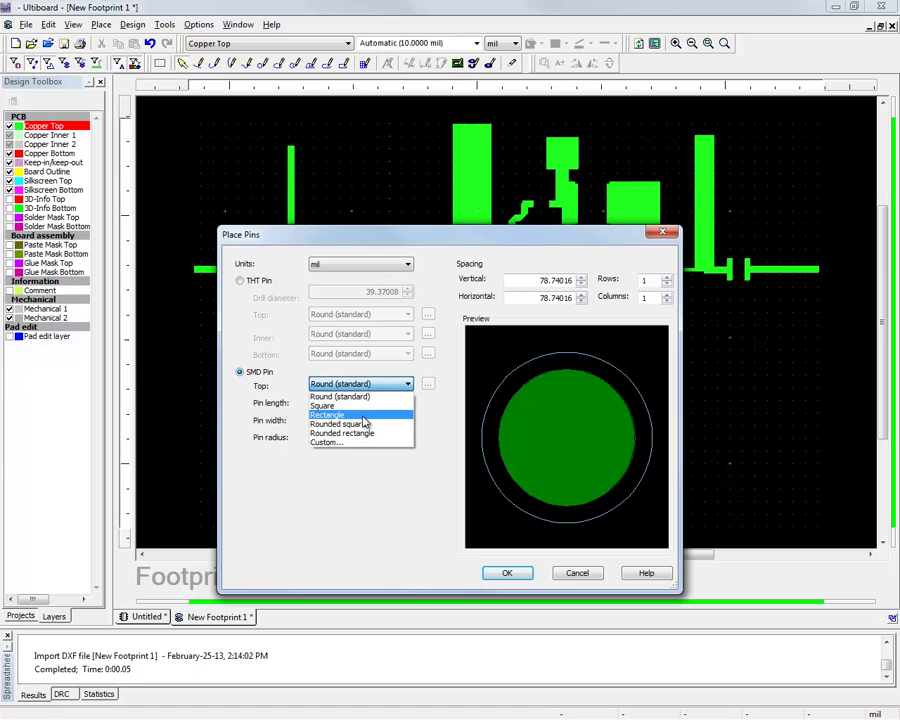
click(364, 415)
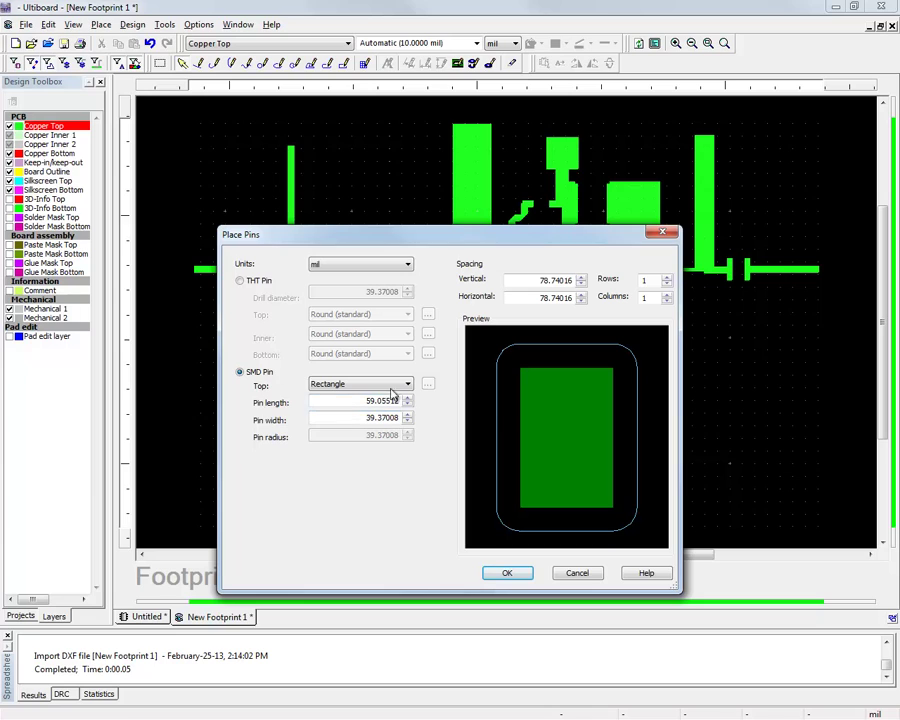
click(507, 573)
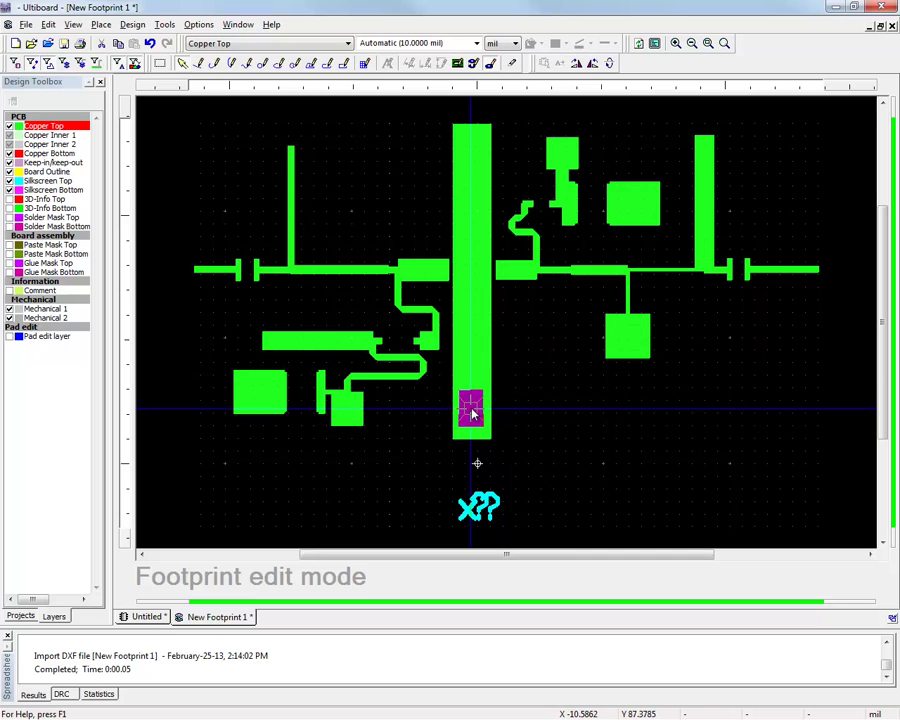
click(475, 401)
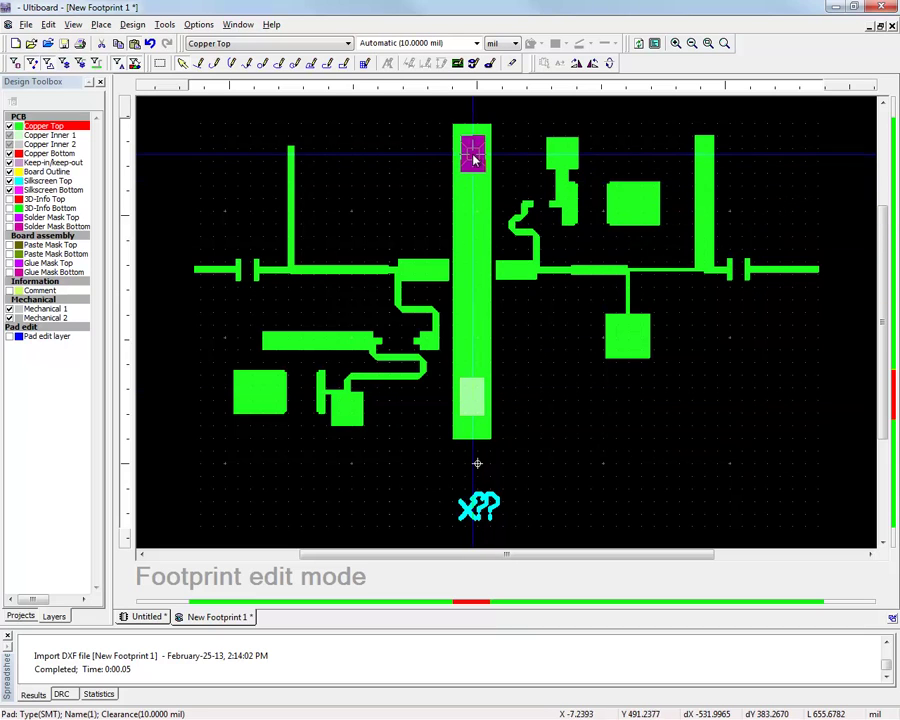
click(473, 156)
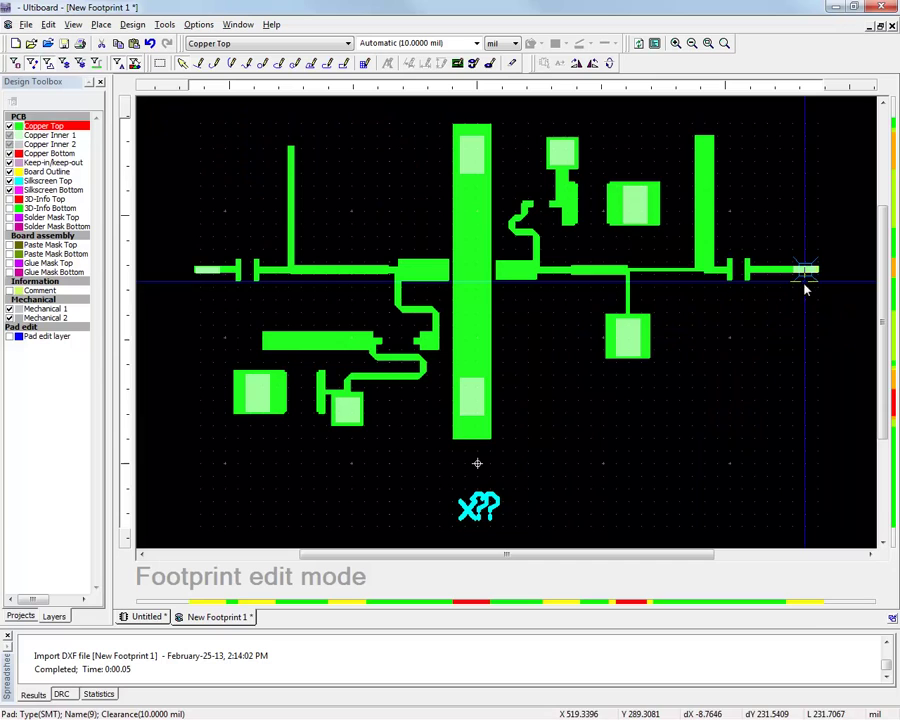
- Save the footprint to the database under the name AWR_LNA_10GHz
click(26, 26)
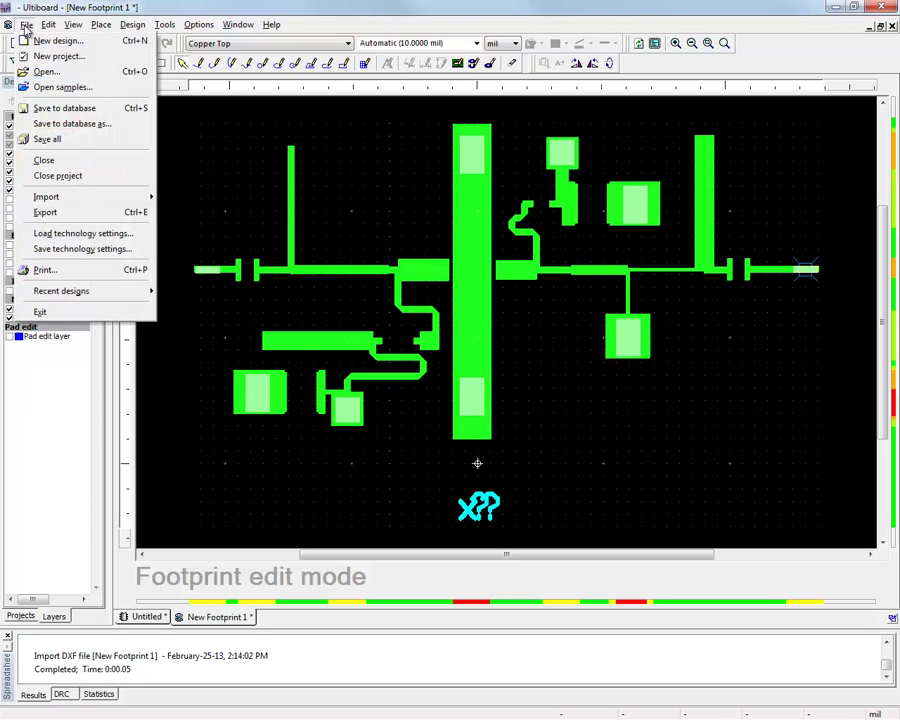
click(58, 108)
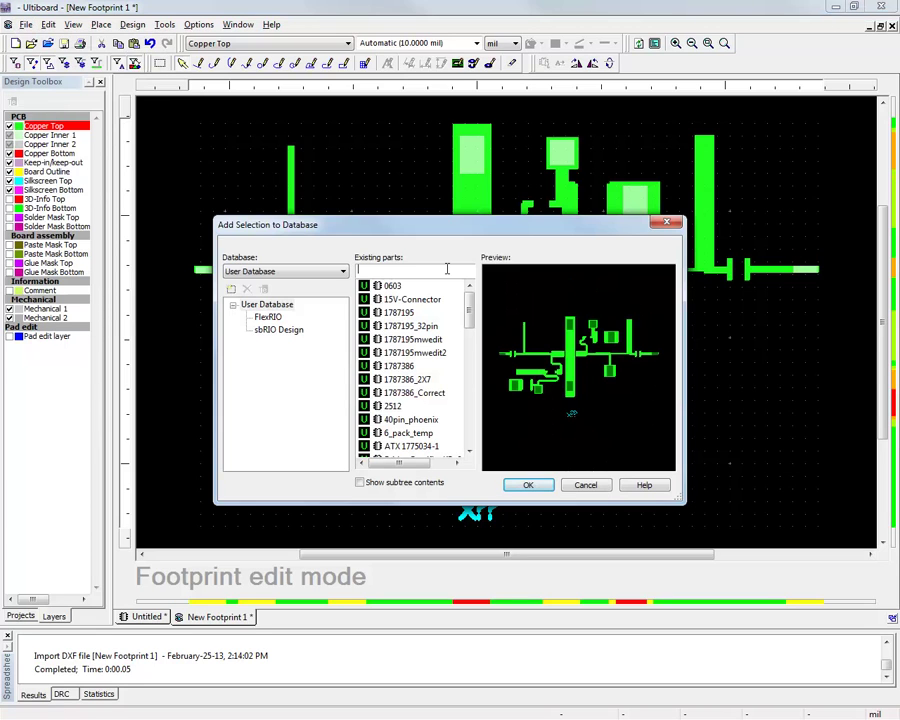
text(AW)
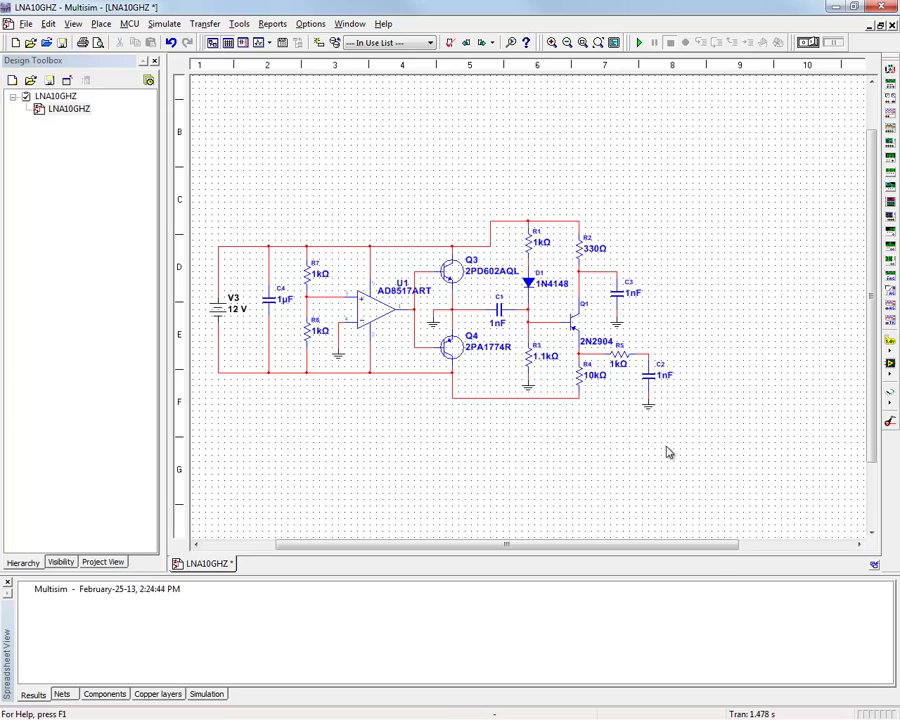
key(ctrl+w)
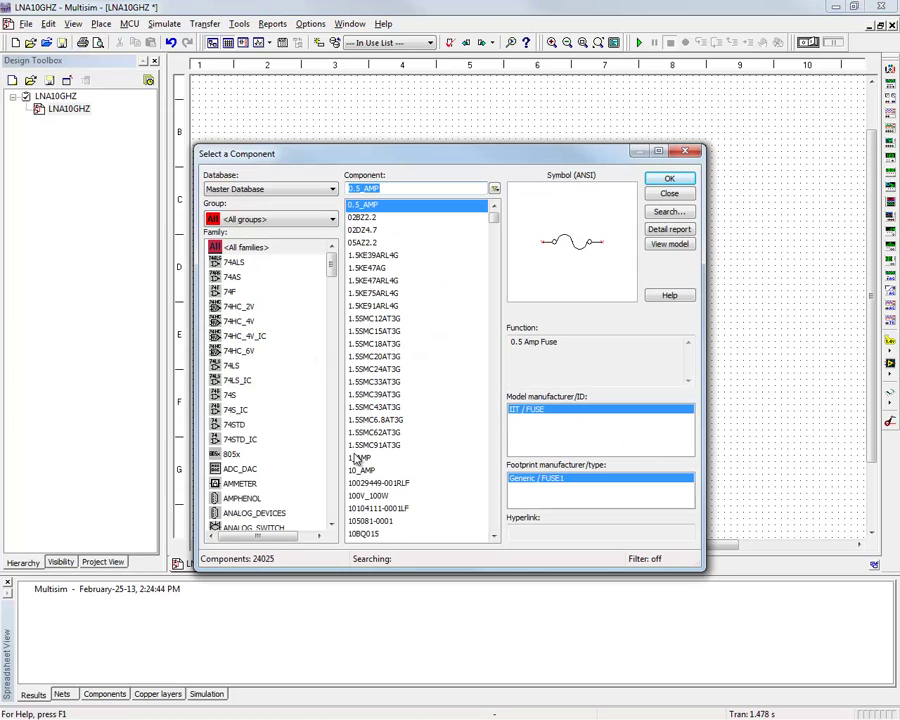
click(304, 222)
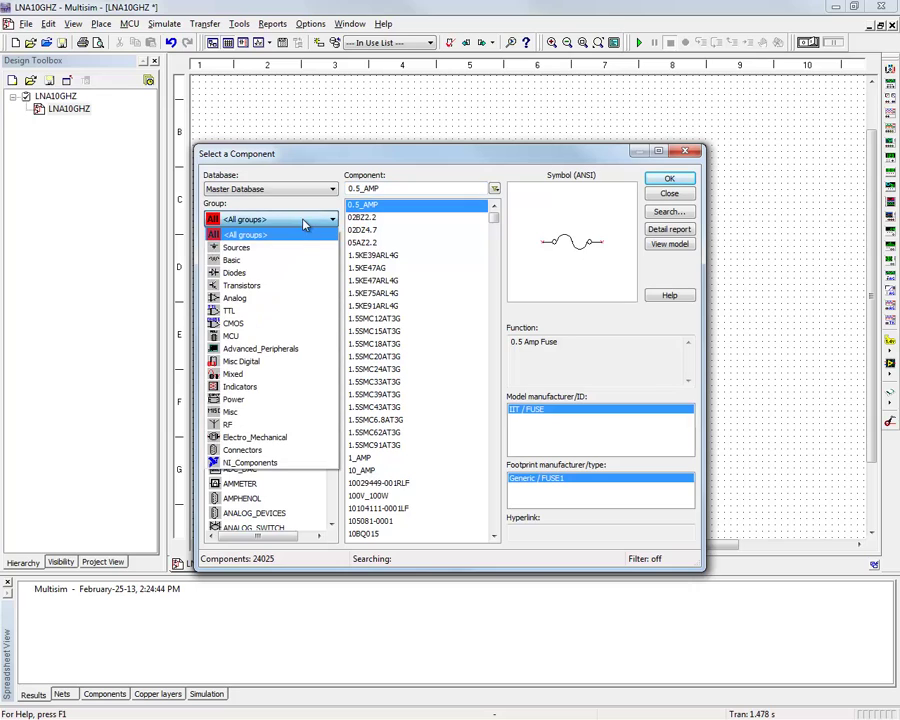
click(240, 298)
text(ad7)
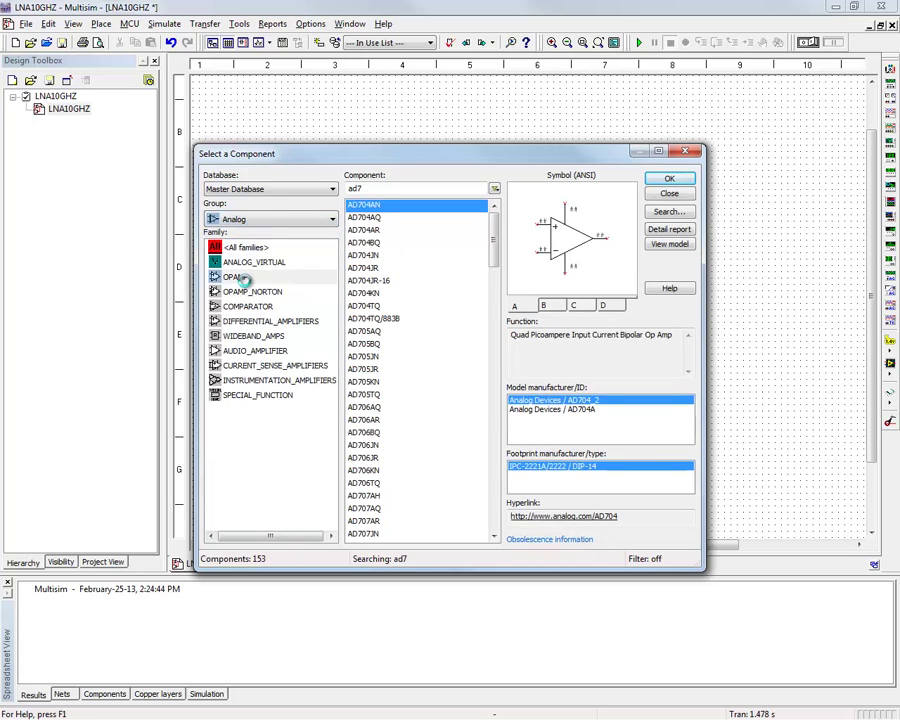
click(240, 277)
click(268, 220)
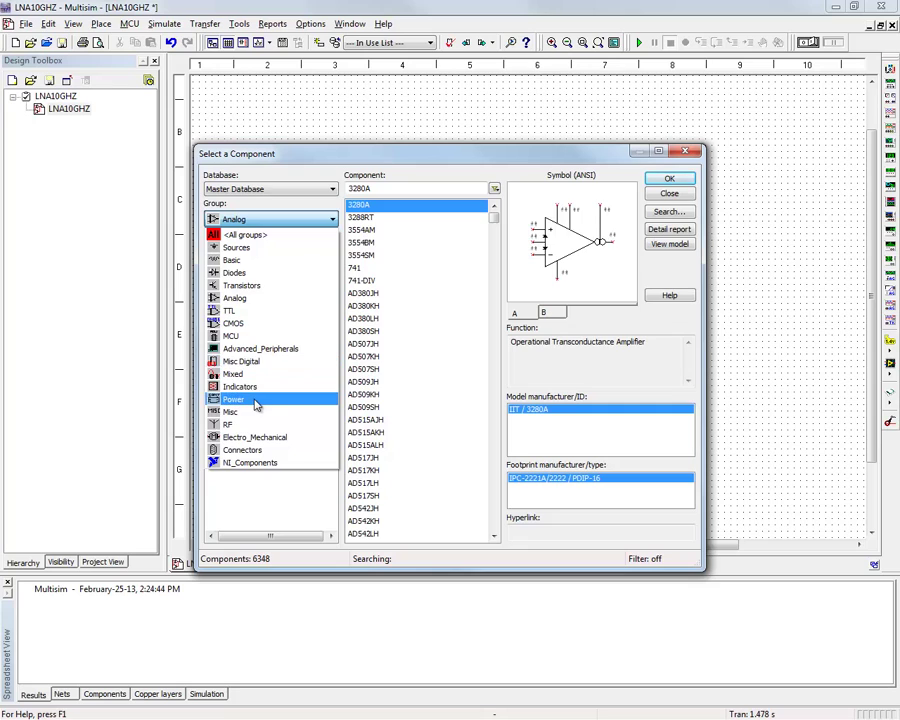
click(255, 400)
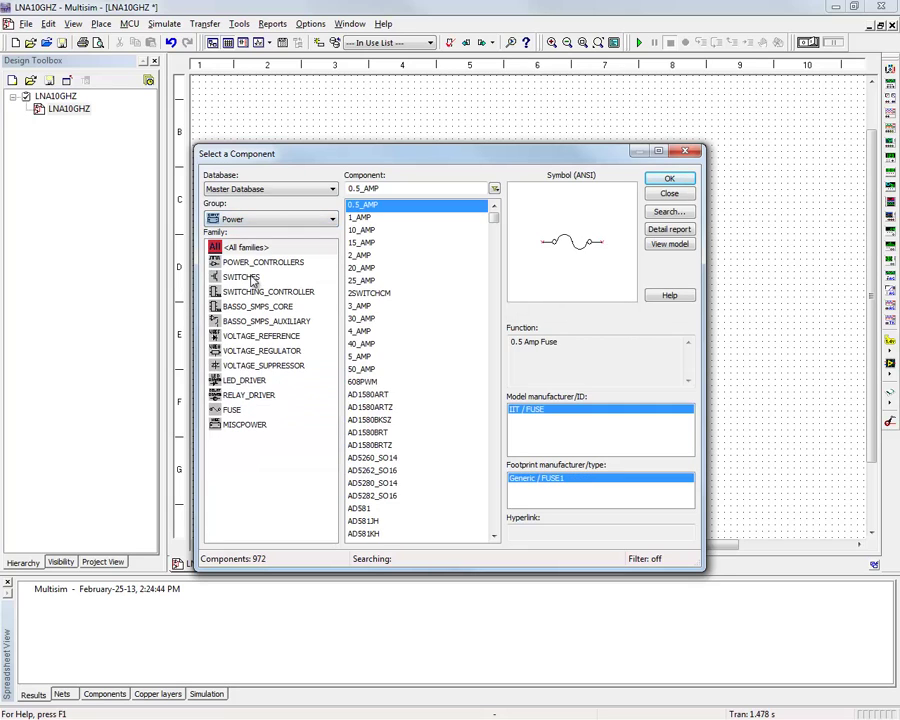
click(271, 220)
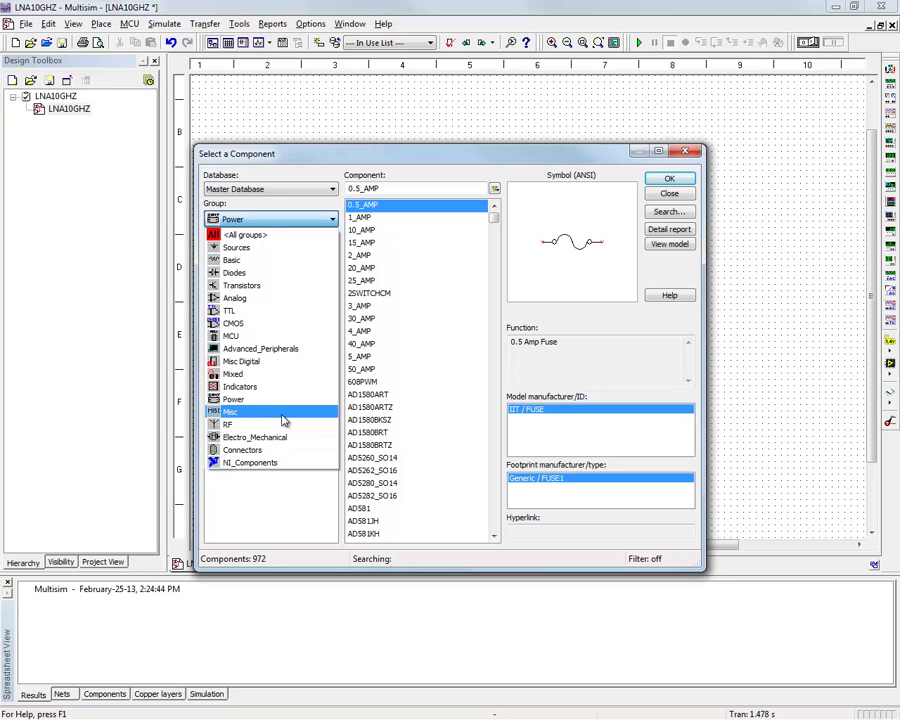
key(Escape)
key(Escape)
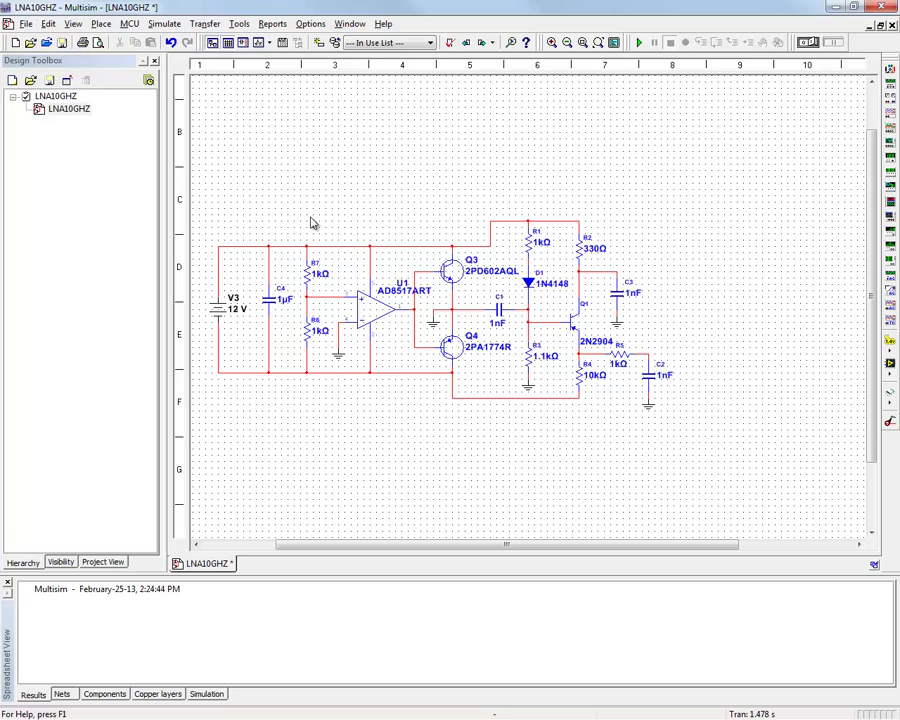
- Run the simulation and place Probe1 on the R2–Q1 node, reading 4.94 V
click(639, 45)
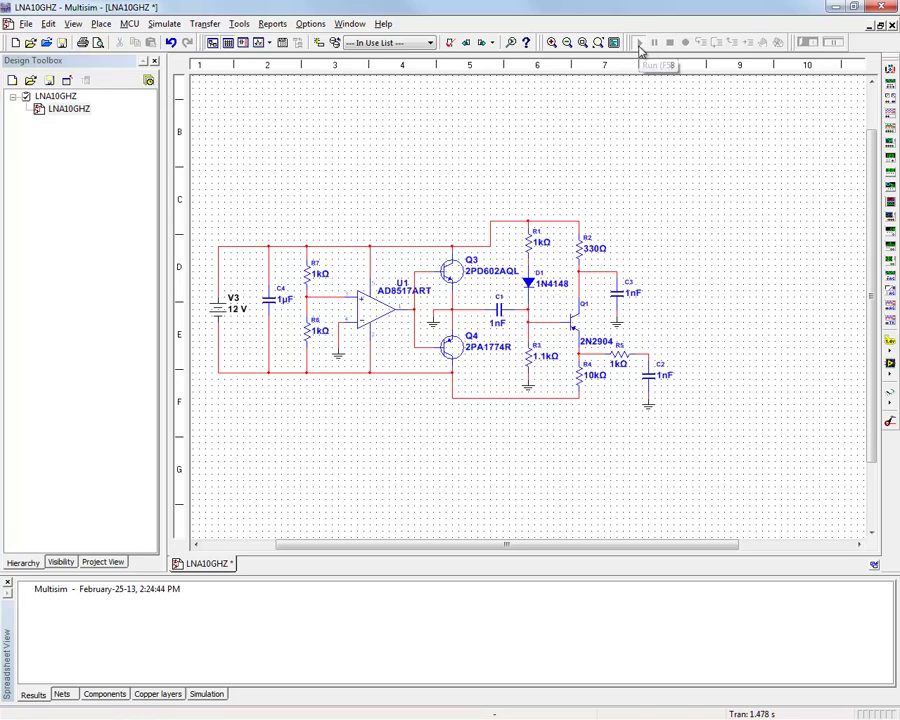
click(888, 344)
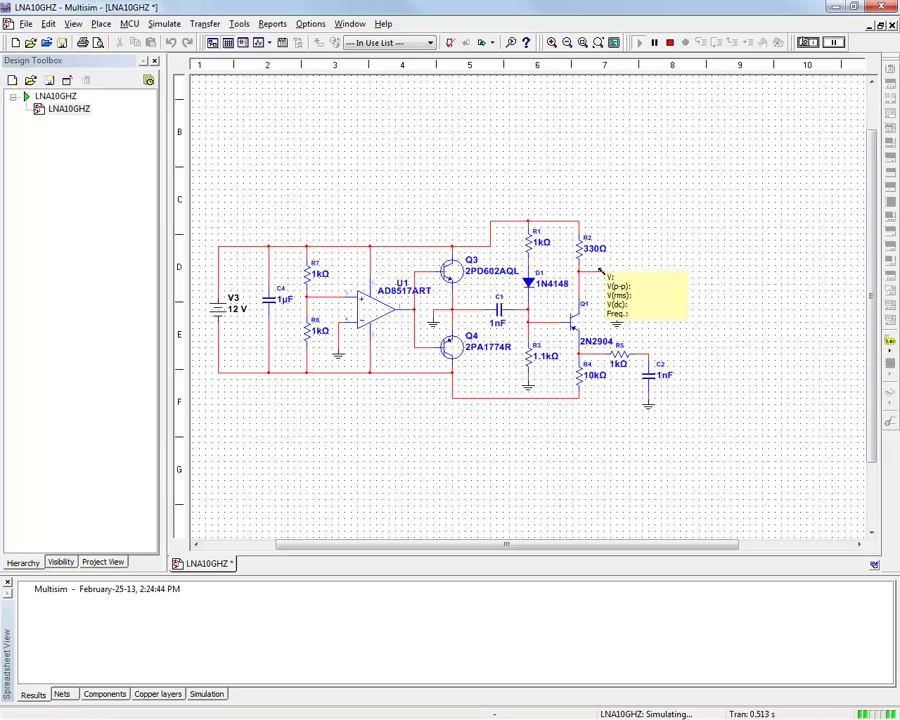
click(598, 271)
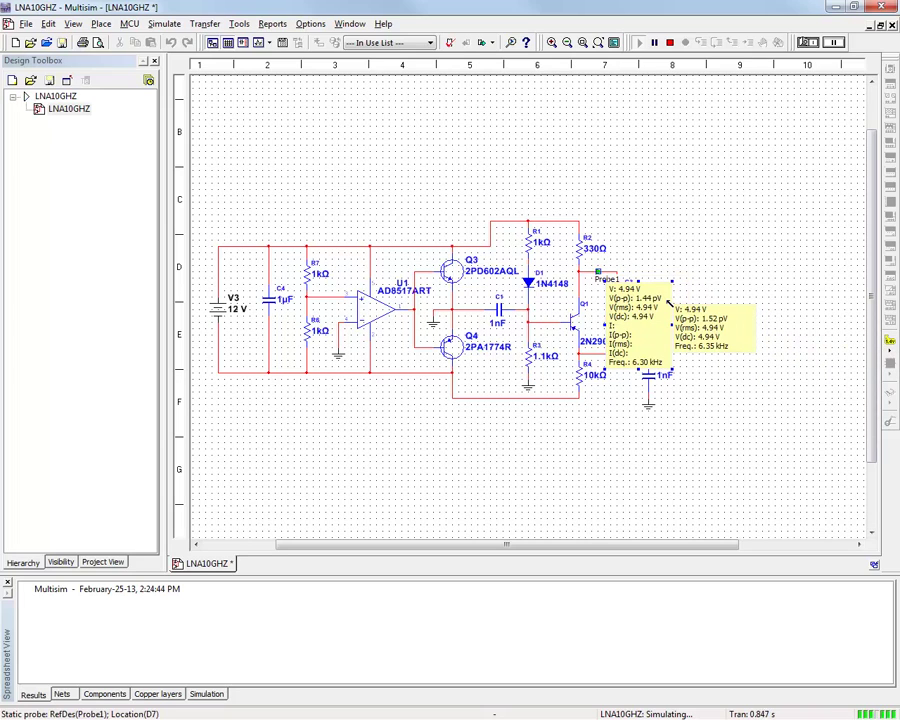
key(Escape)
drag(631, 314, 688, 262)
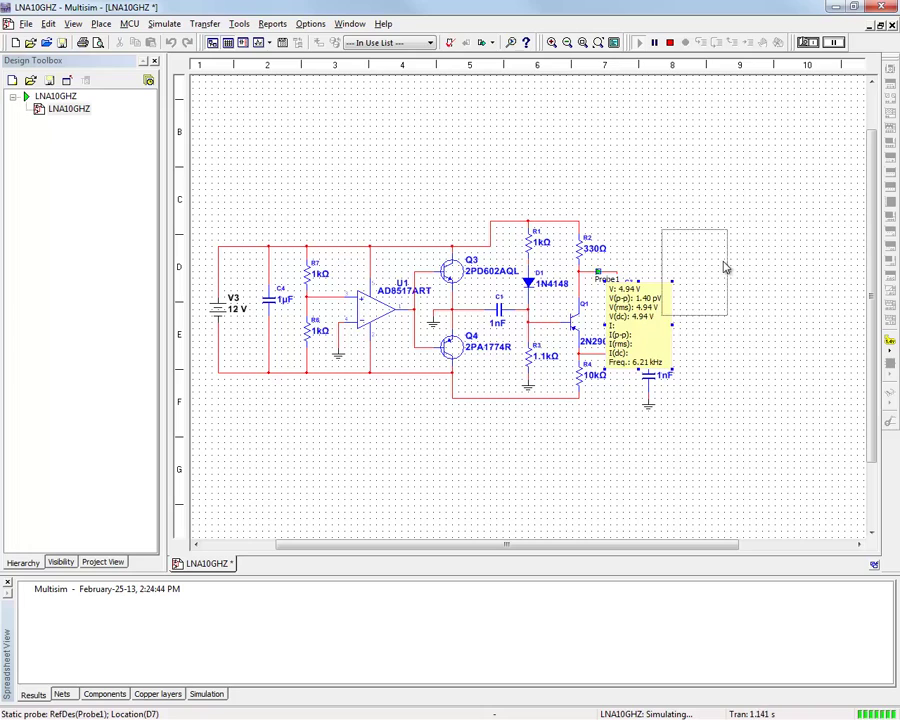
- Place Probe2 at R5 (-740 mV), stop the simulation, and move both read-outs clear of the circuit
click(888, 344)
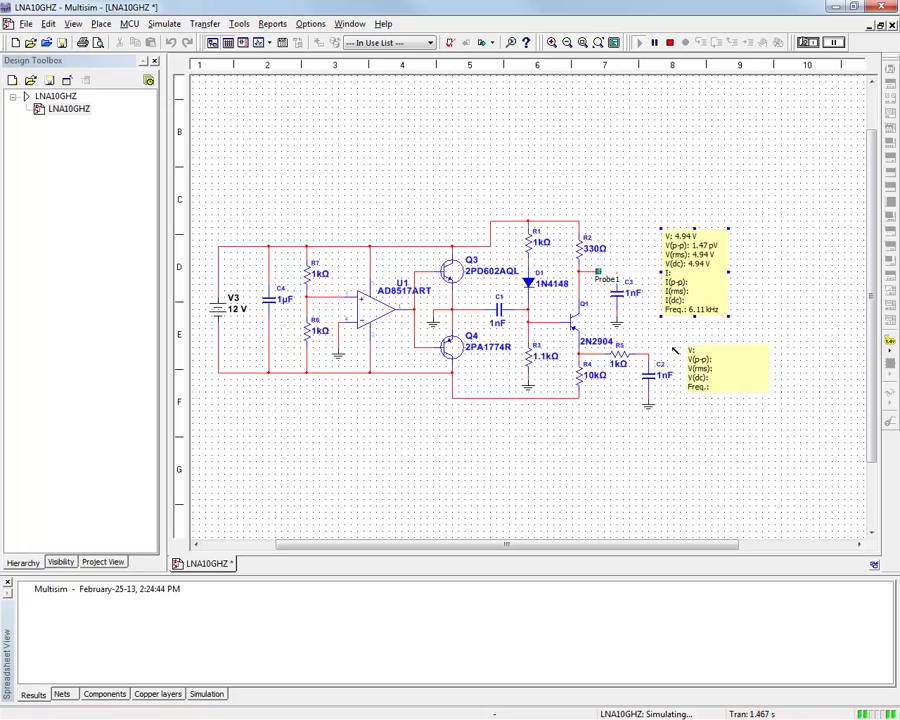
click(644, 355)
key(Escape)
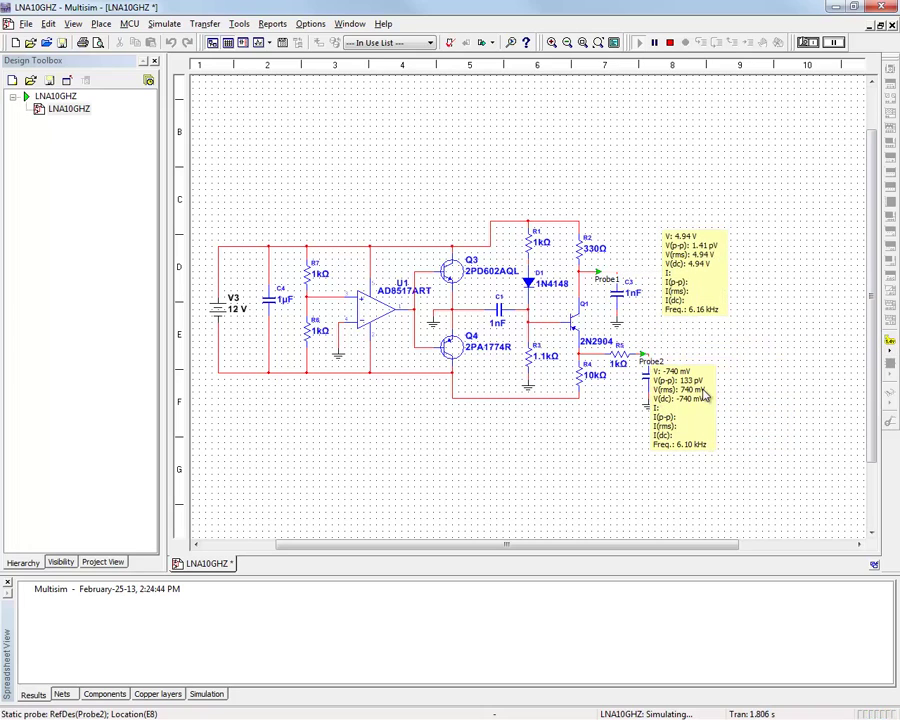
drag(735, 395, 735, 395)
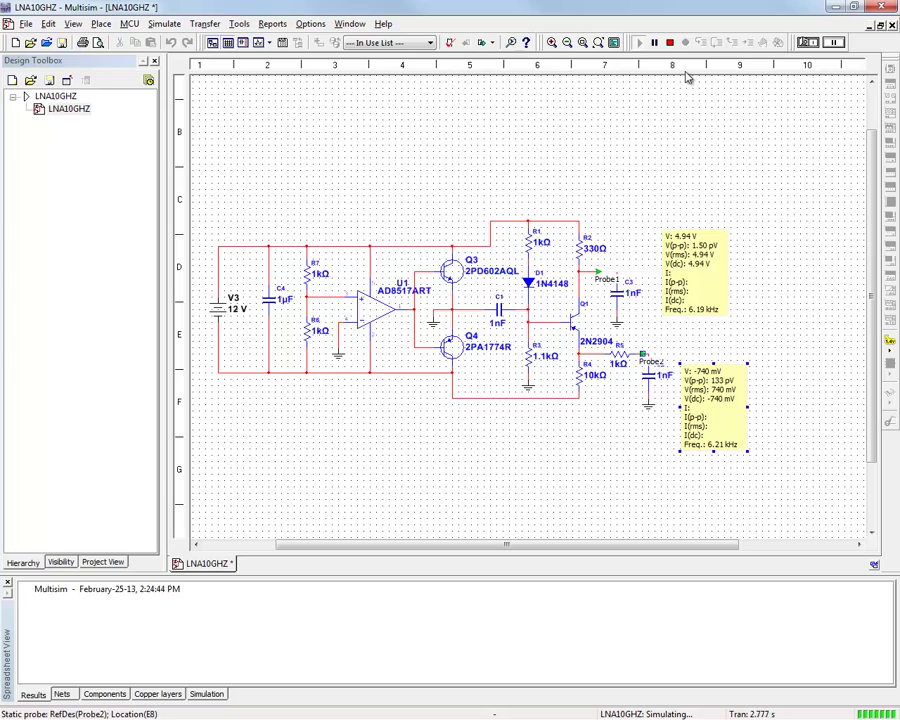
click(670, 42)
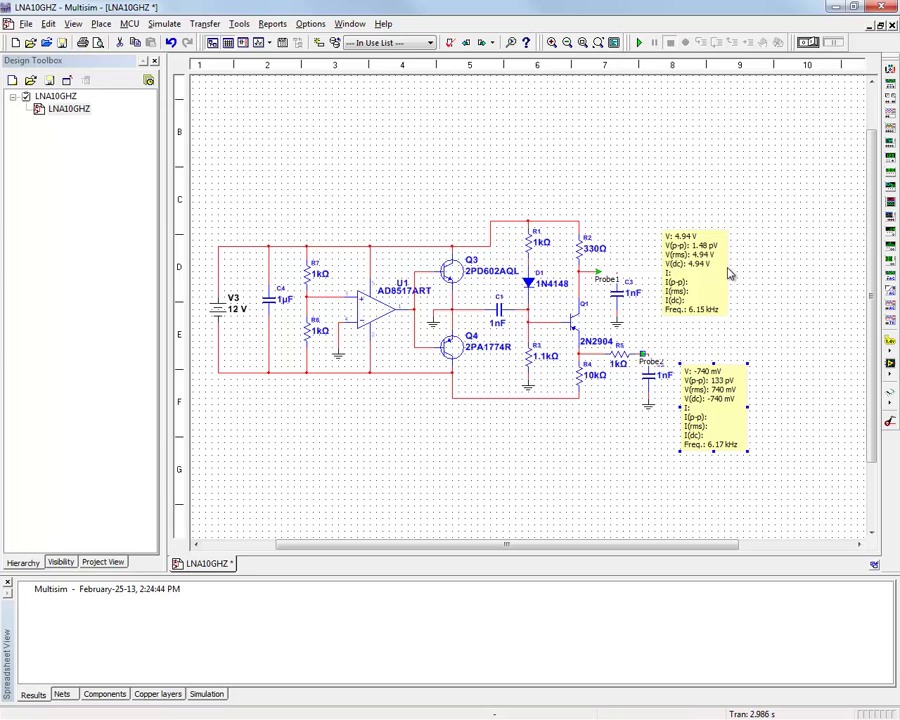
drag(724, 272, 648, 152)
drag(726, 376, 604, 490)
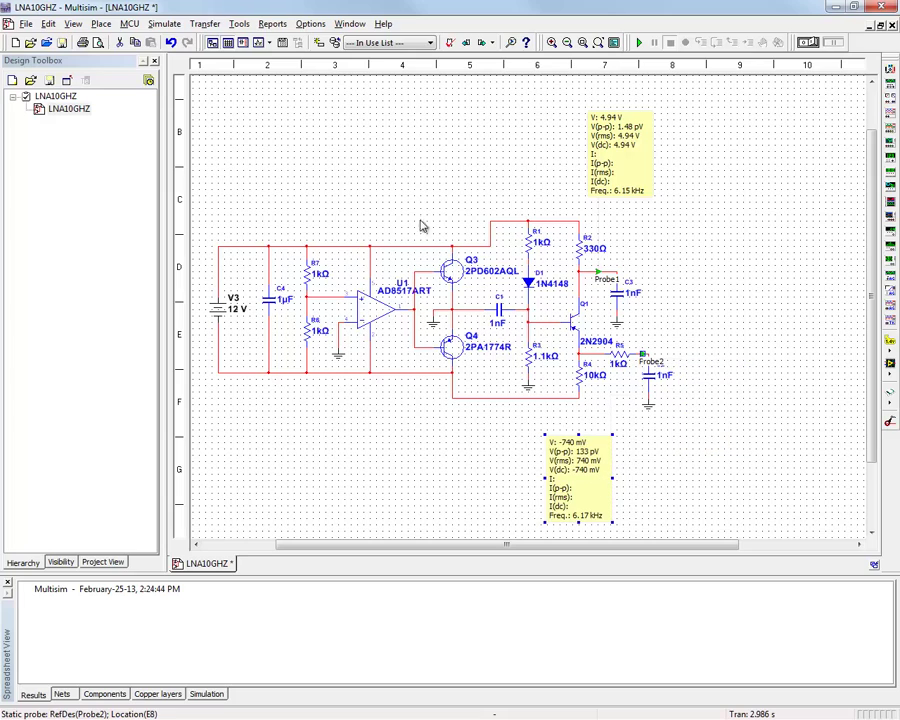
- Create the LNA10GHZ component and wire the HDR1X2 header's two pins to the top and bottom rails
click(318, 46)
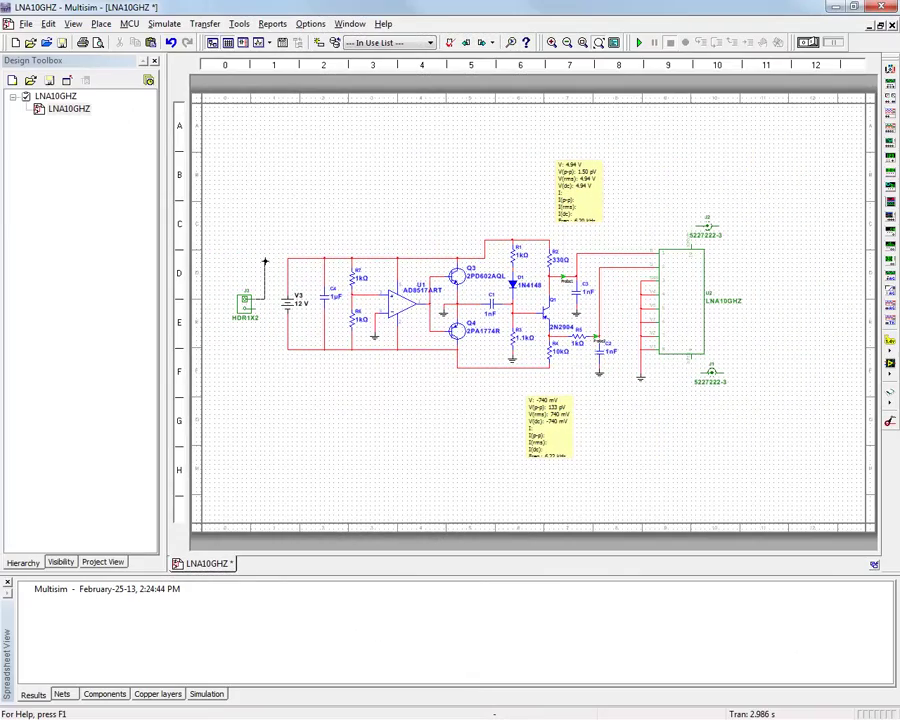
click(269, 258)
click(289, 349)
click(641, 381)
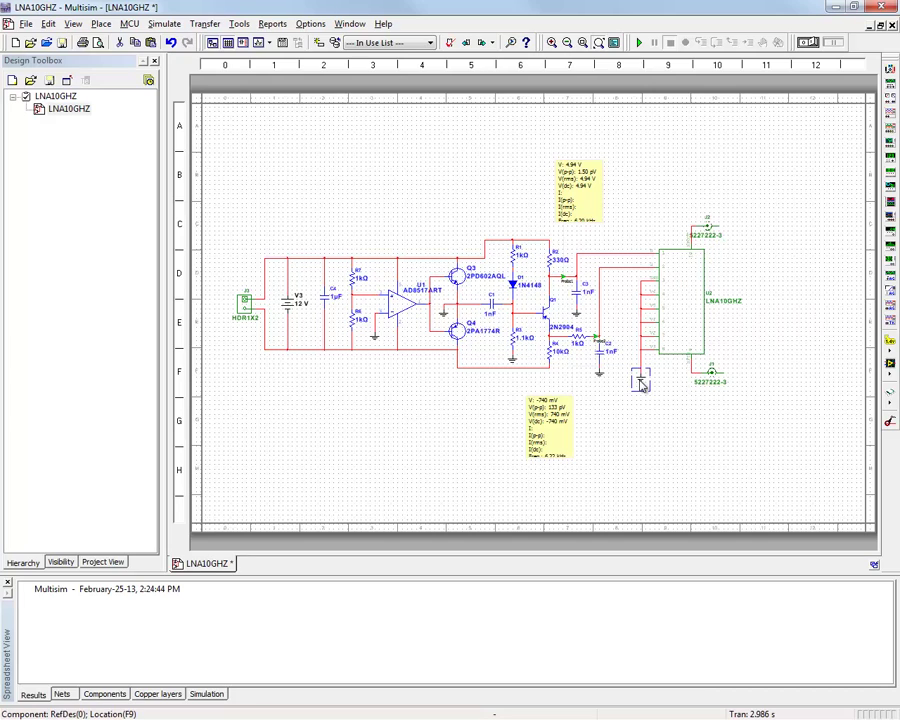
click(750, 385)
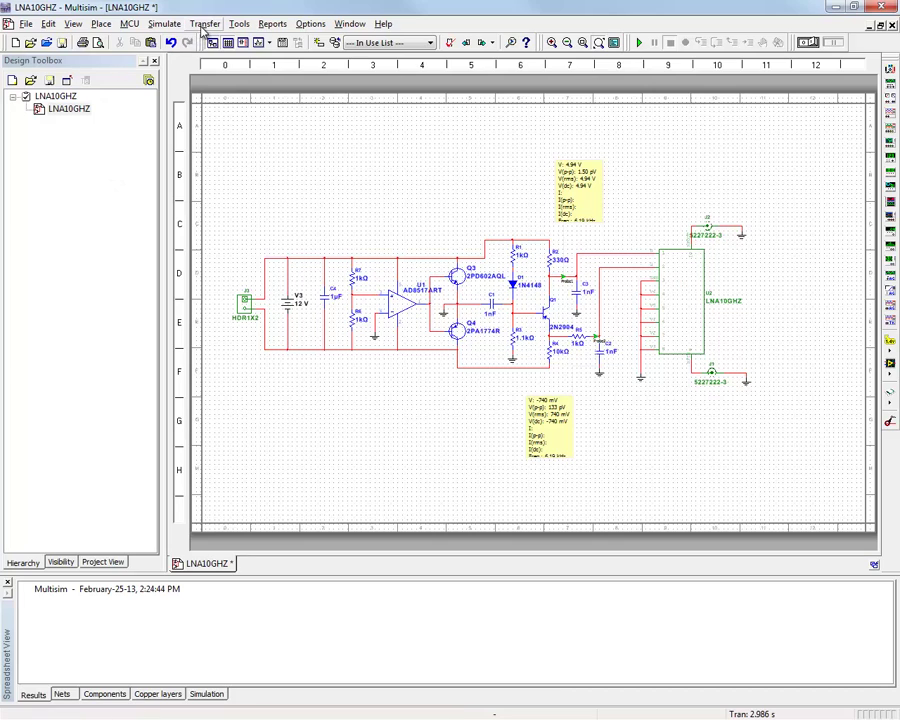
- Transfer the design to Ultiboard 12.0, save the netlist, and accept the Import Netlist changes
click(204, 24)
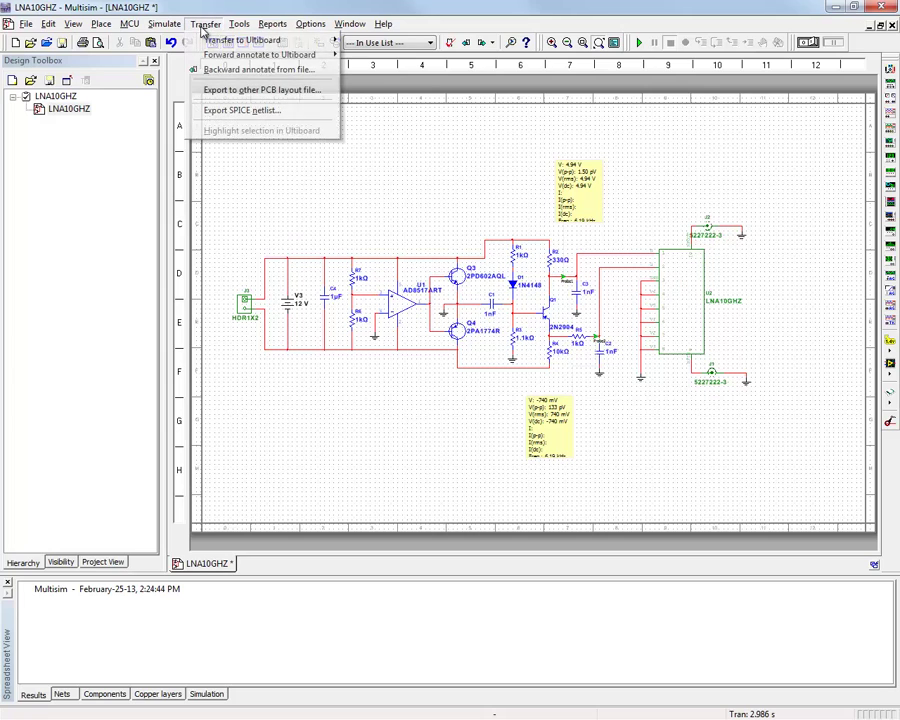
mouse_move(231, 40)
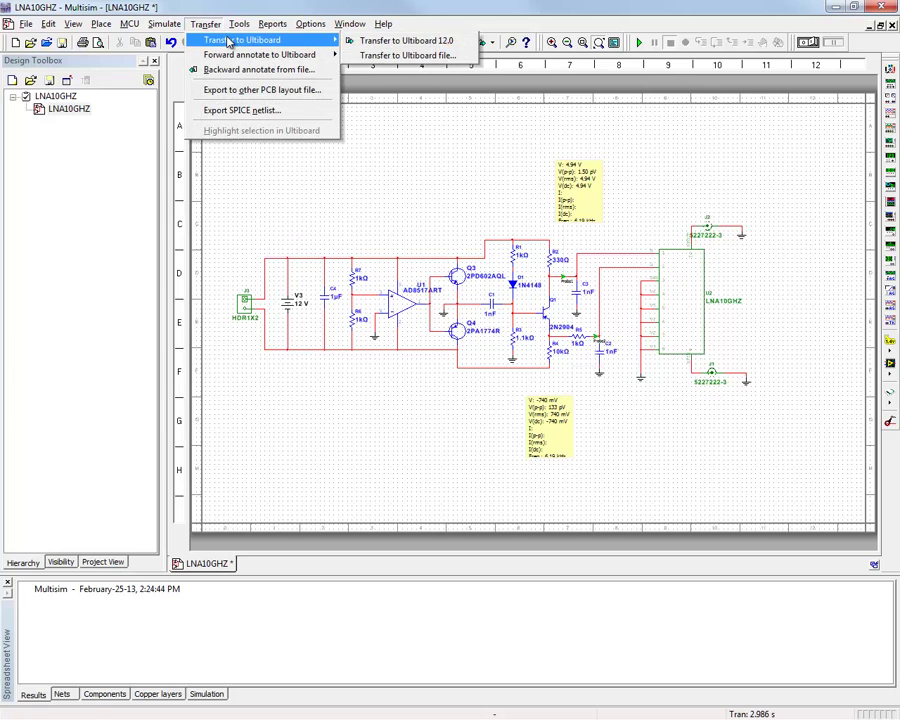
click(400, 41)
key(Return)
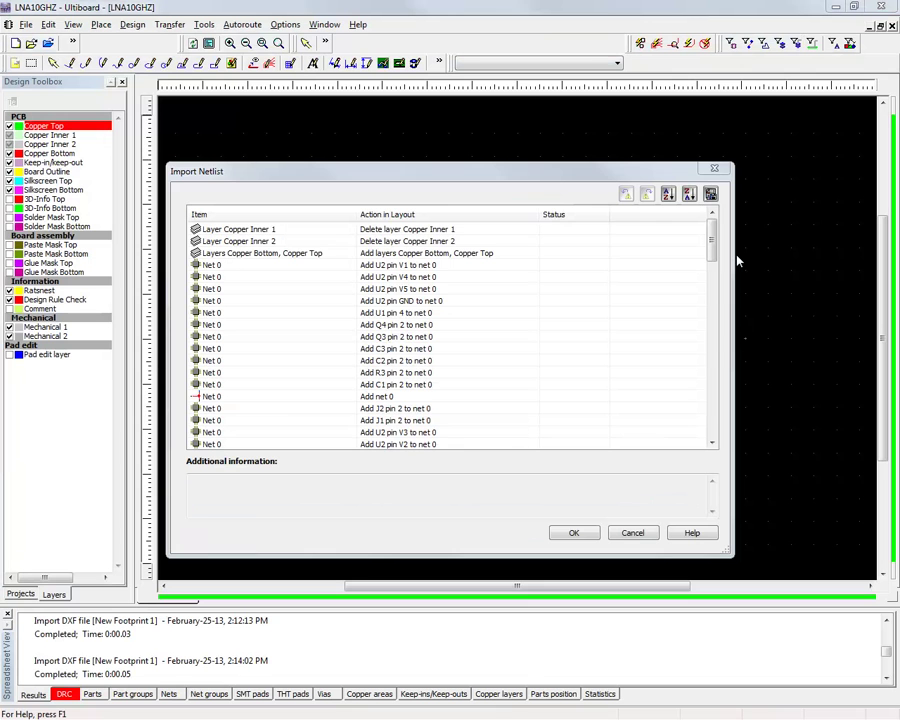
drag(712, 240, 708, 456)
click(557, 533)
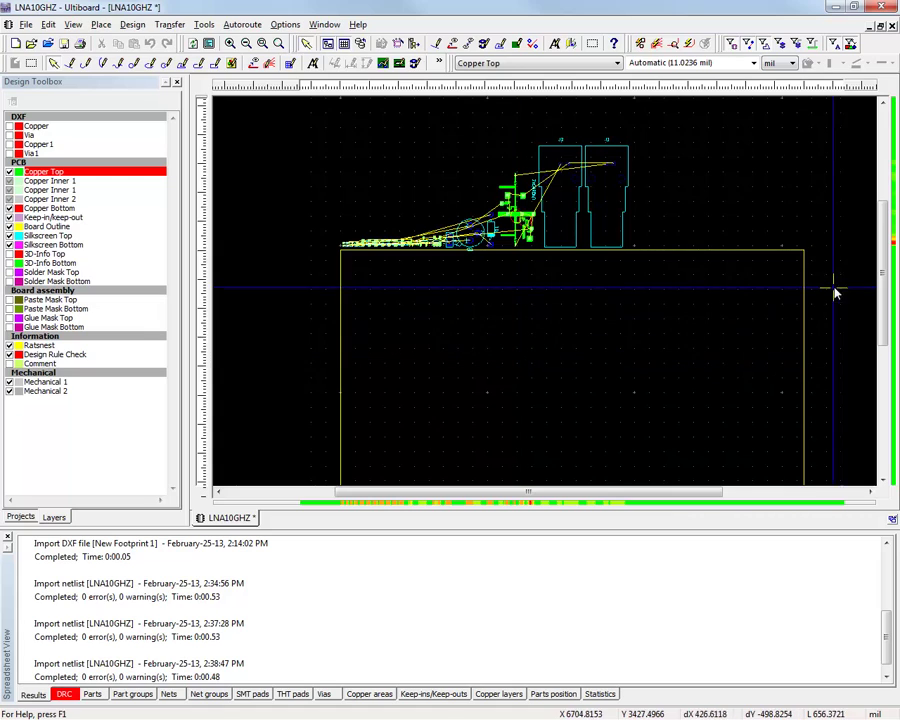
- Shrink the board outline to about 3384 x 2398 mil on the Board Outline layer
click(851, 44)
click(60, 227)
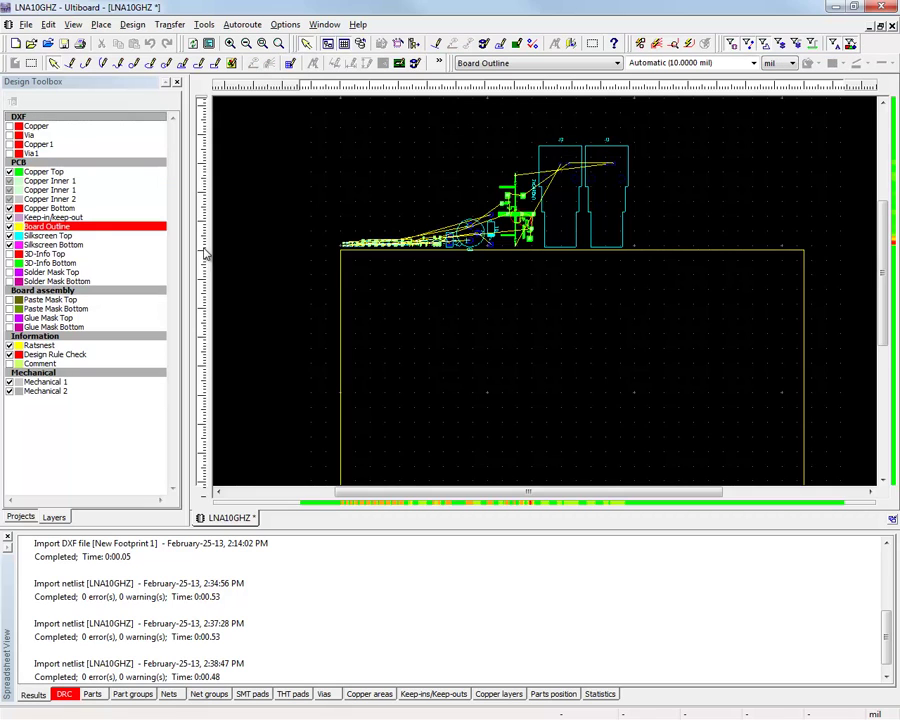
drag(804, 248, 589, 363)
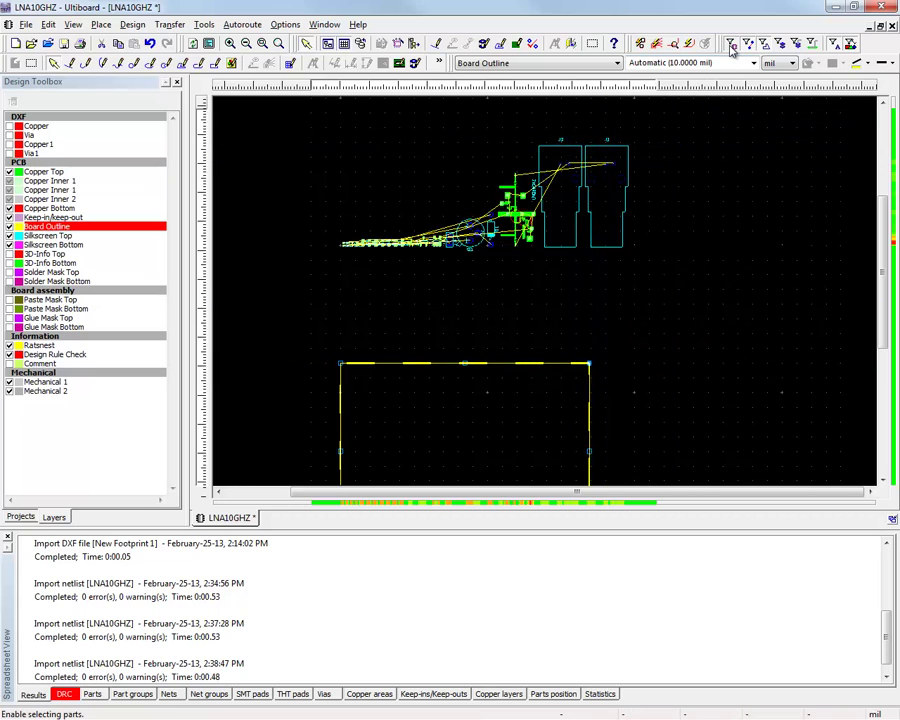
- Move the imported bias parts into the outline and connector J1 to the board's bottom edge
drag(671, 131, 311, 297)
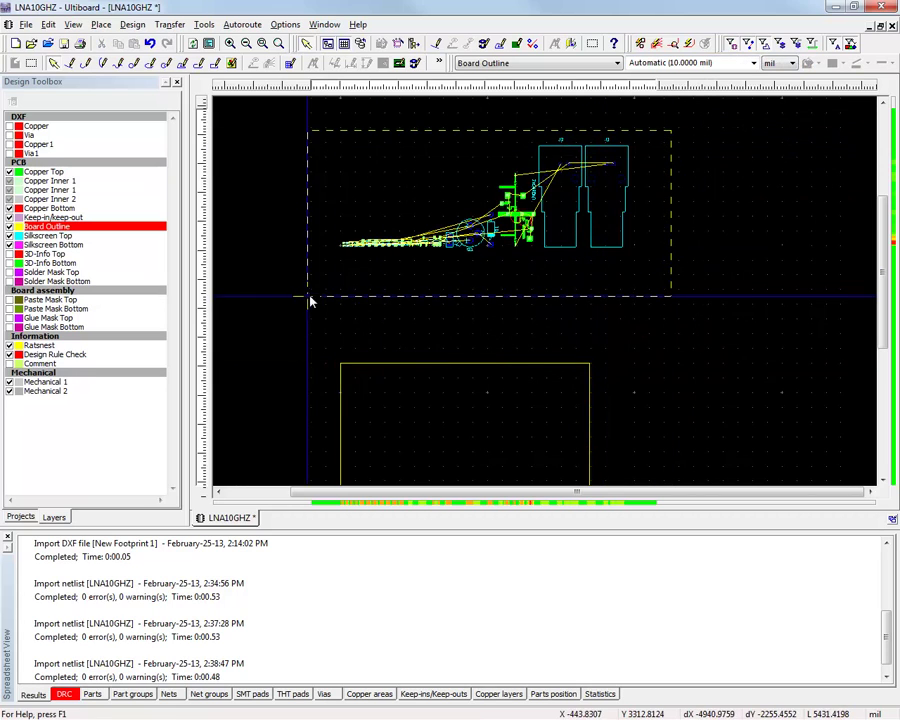
drag(615, 215, 565, 314)
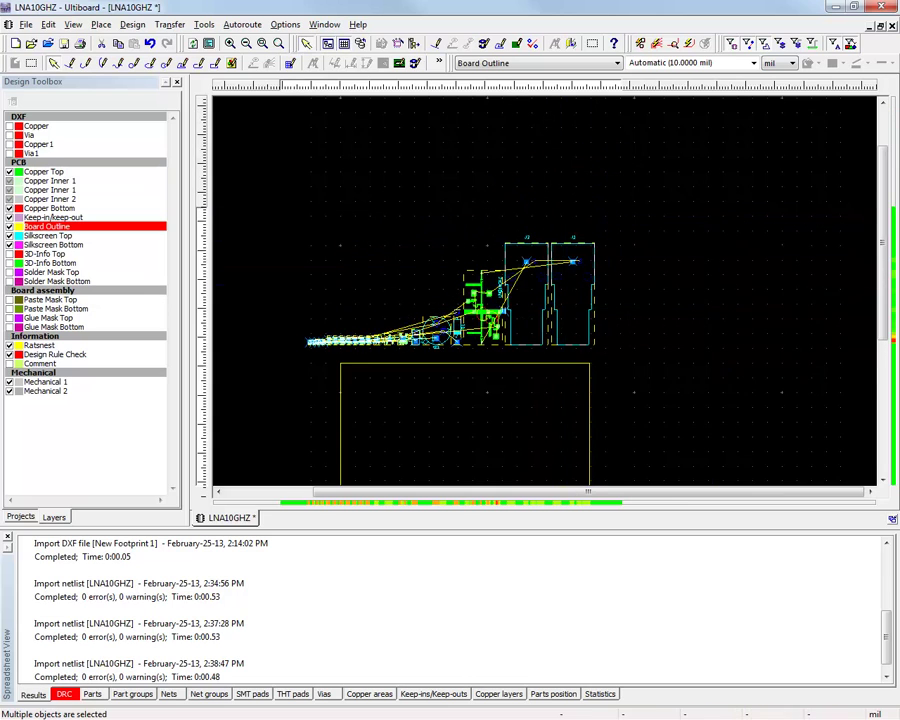
scroll(565, 314, down, 3)
drag(492, 210, 537, 238)
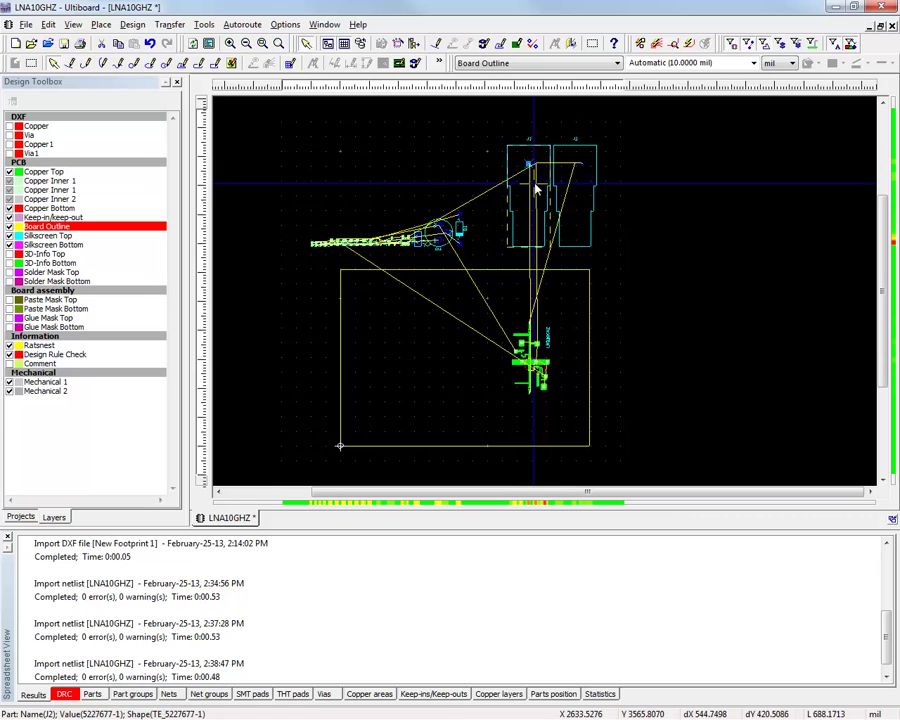
drag(536, 186, 530, 282)
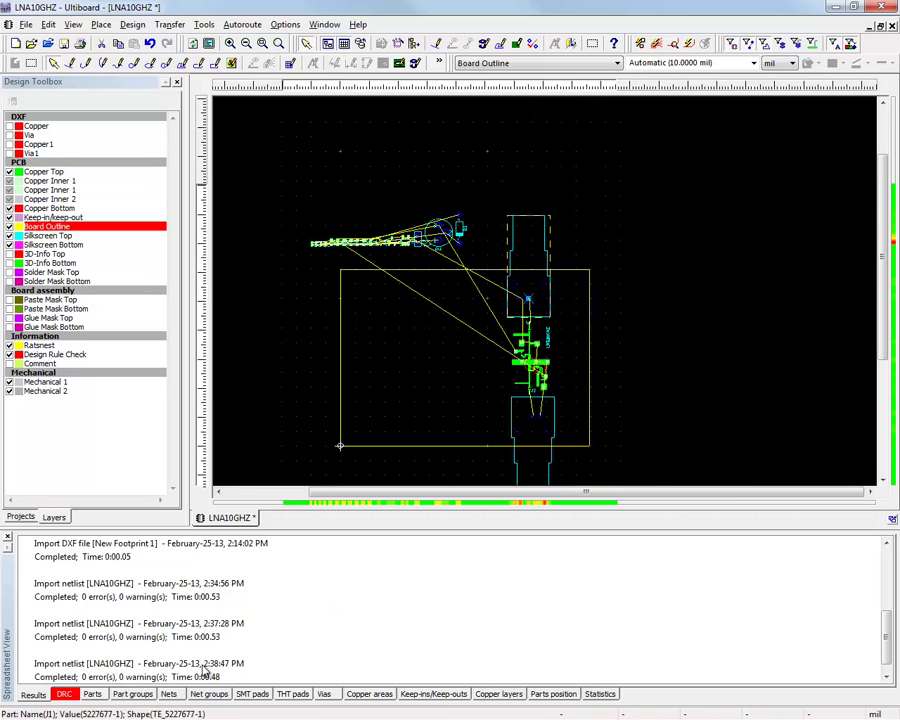
- Zoom to the first error in the design rule check results
click(62, 695)
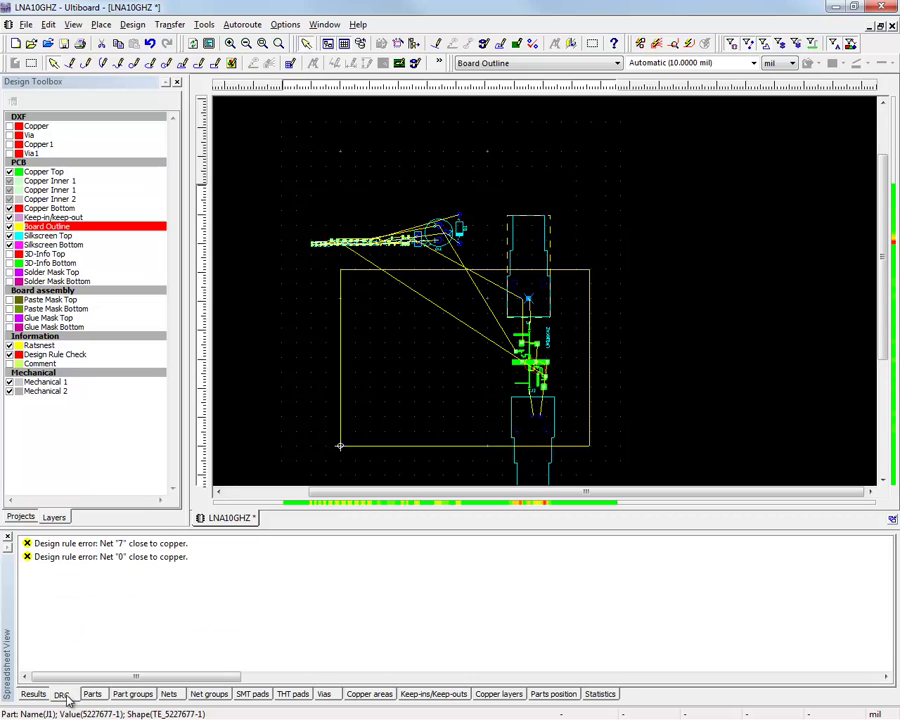
double_click(90, 545)
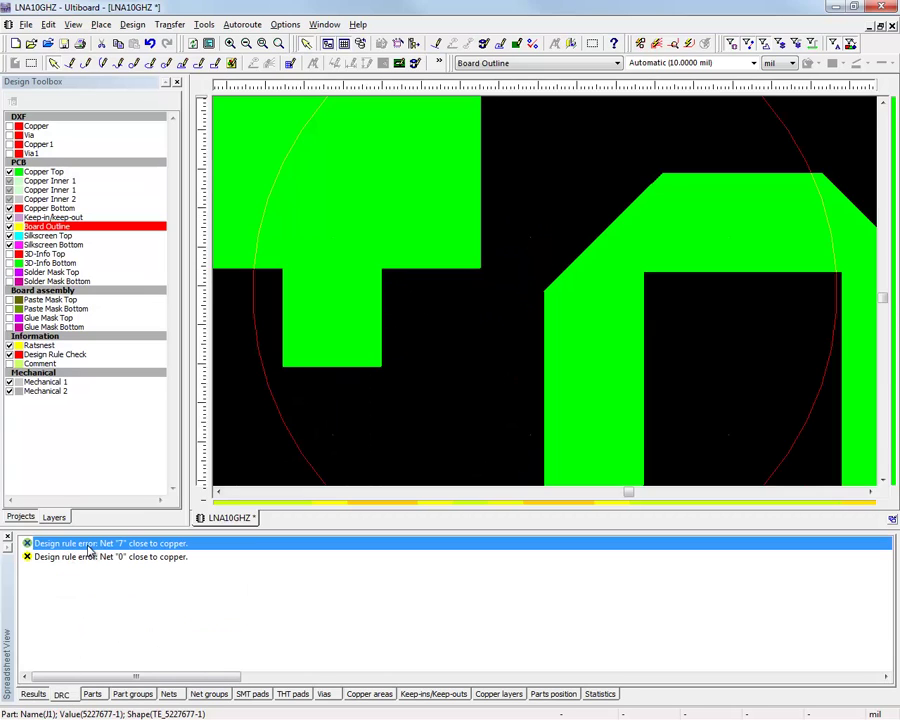
scroll(589, 368, down, 4)
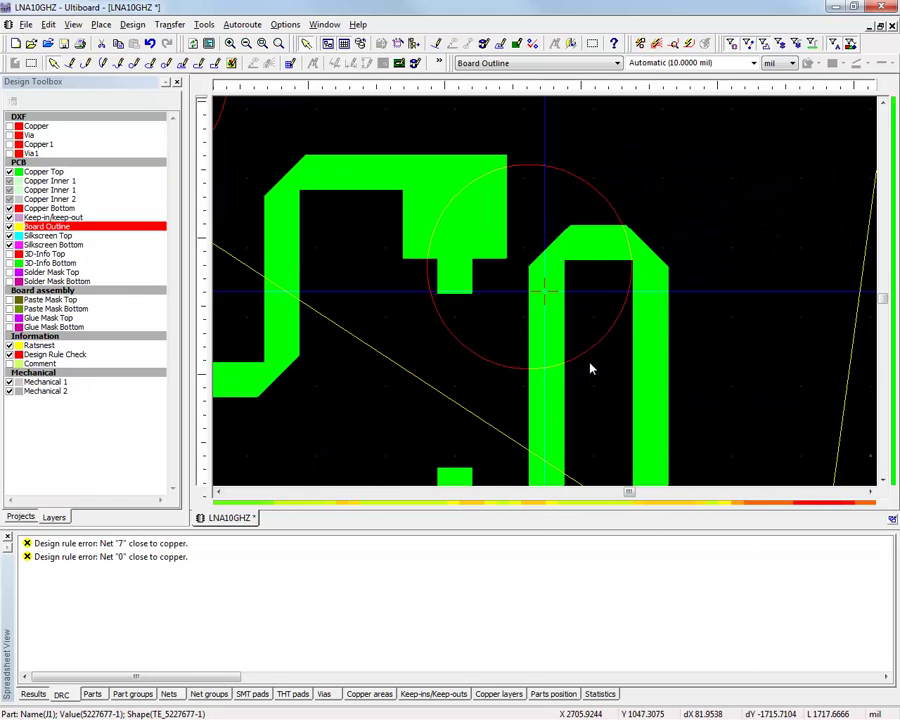
scroll(590, 369, down, 3)
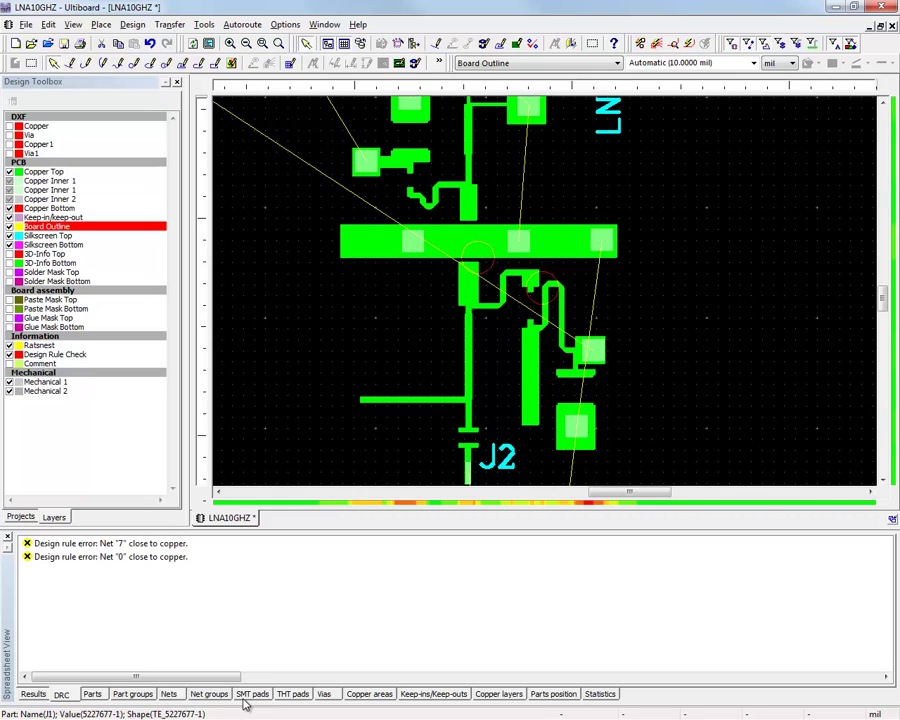
- Set the trace clearance of all copper areas to 1
click(369, 694)
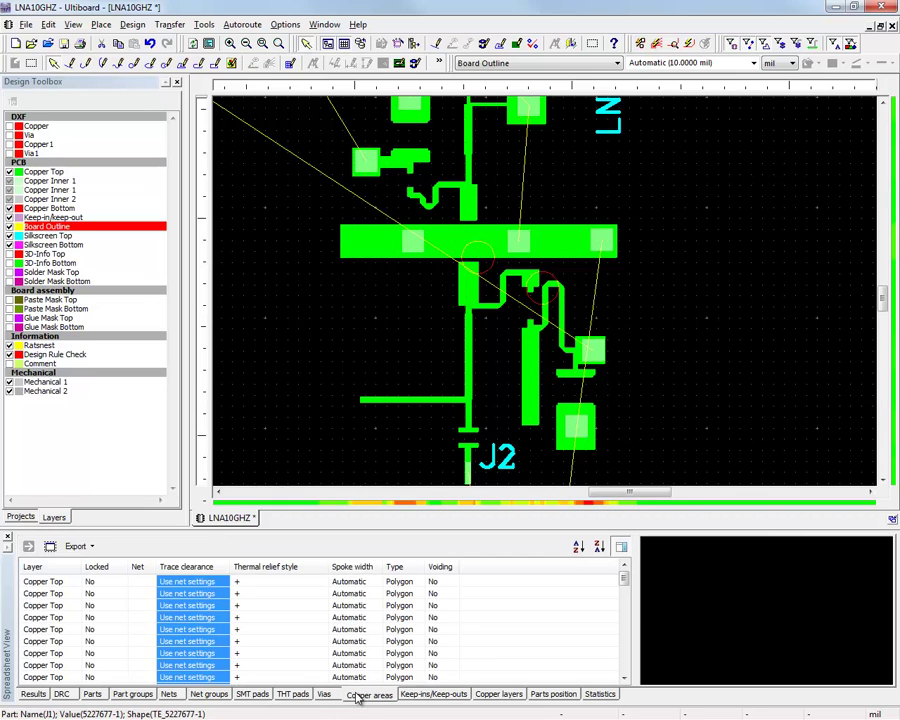
click(197, 582)
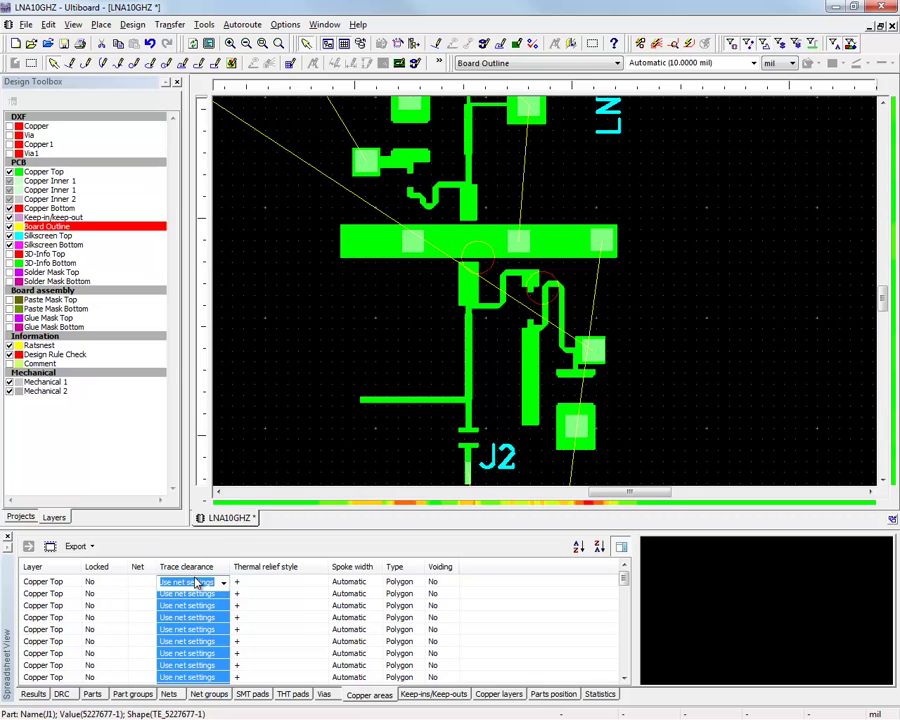
text(1)
key(Return)
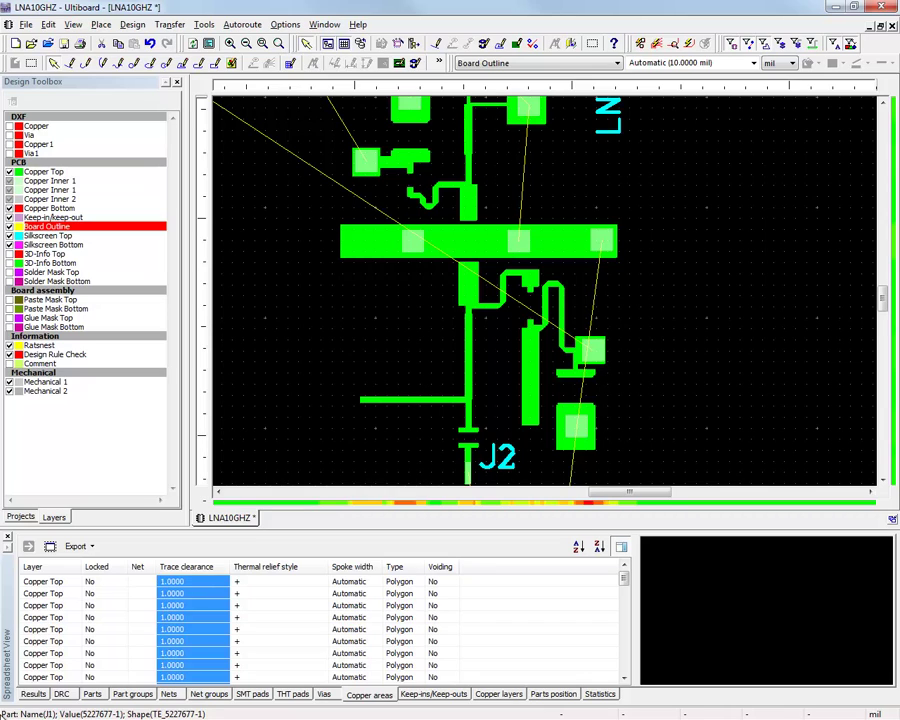
- Move diode D1 and transistor Q1 down onto the board
click(61, 694)
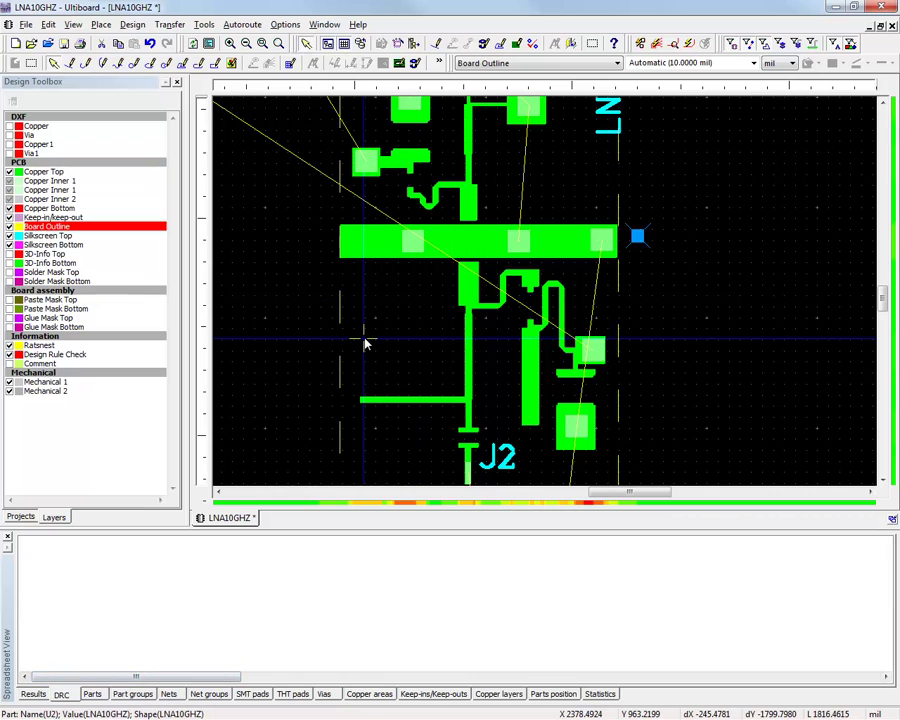
scroll(323, 318, down, 6)
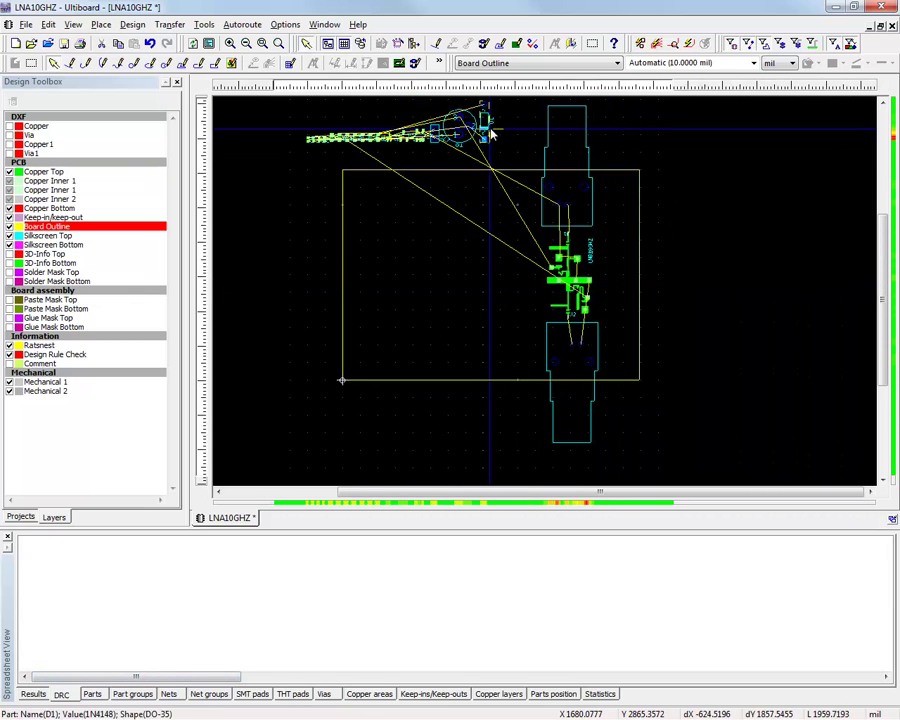
drag(490, 124, 497, 267)
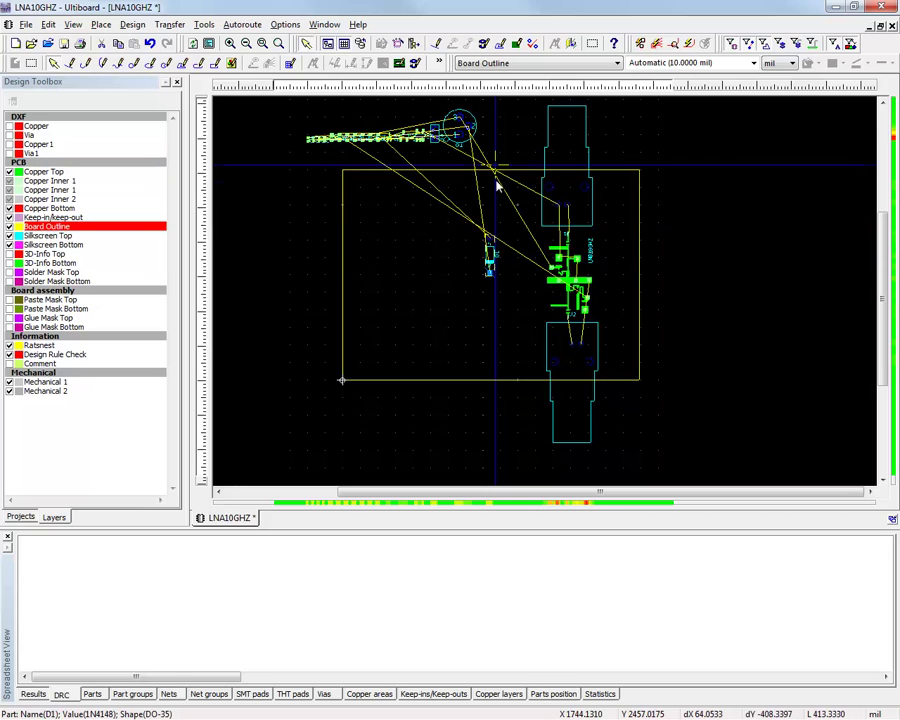
drag(460, 125, 447, 271)
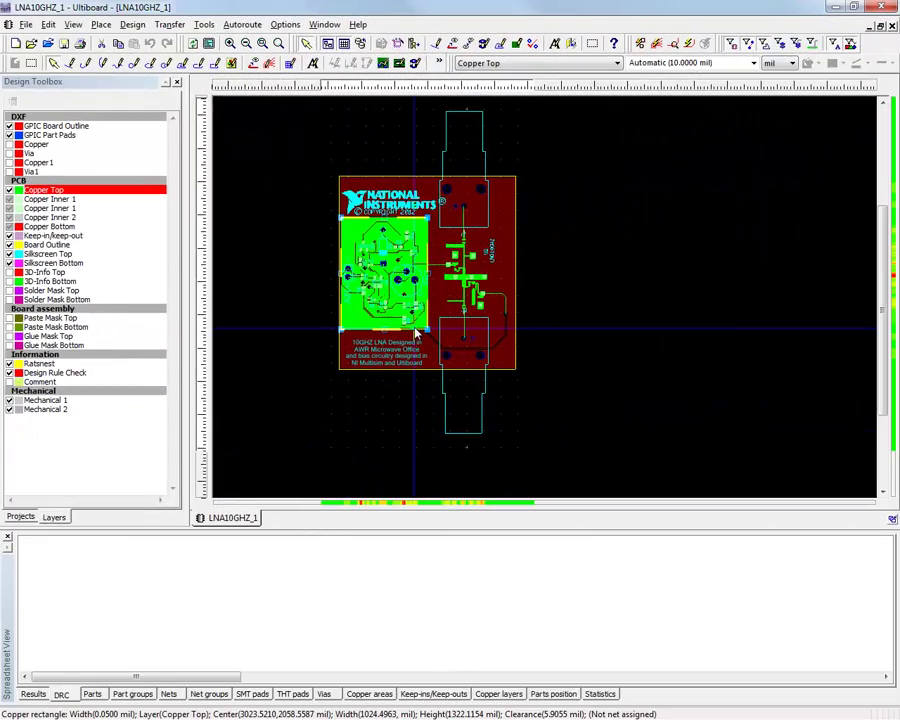
- Zoom in on the board, select the 10GHZ LNA caption, and launch Tools > View 3D
scroll(408, 303, up, 2)
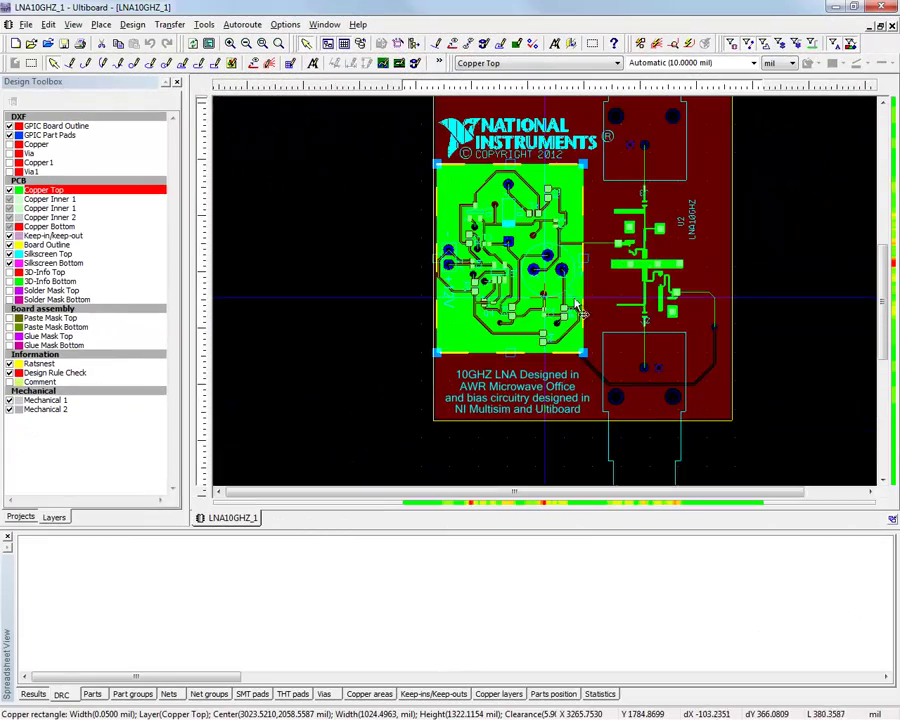
scroll(590, 258, up, 1)
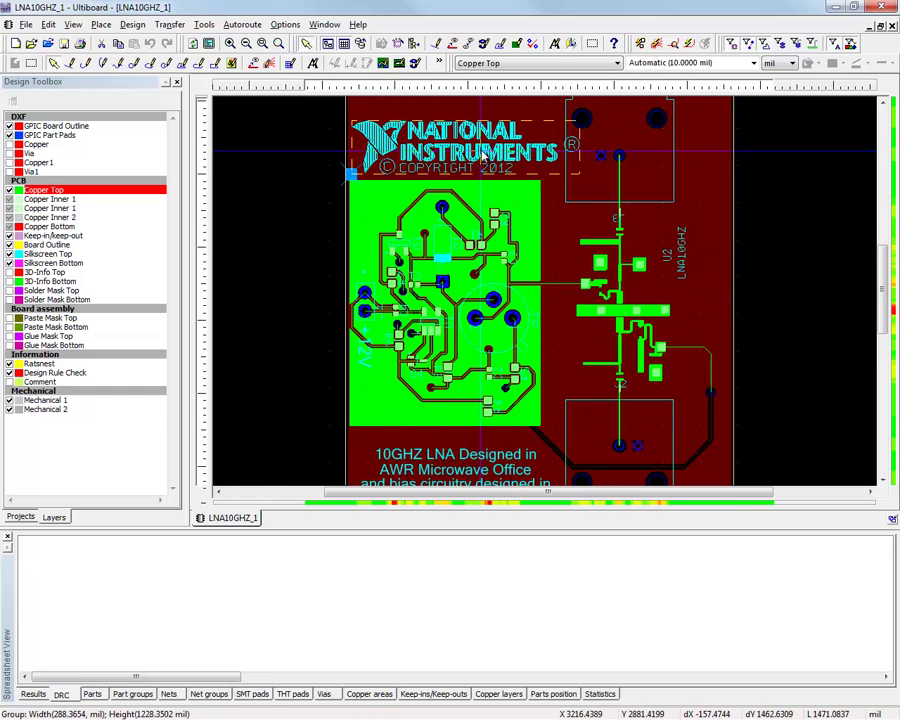
click(465, 473)
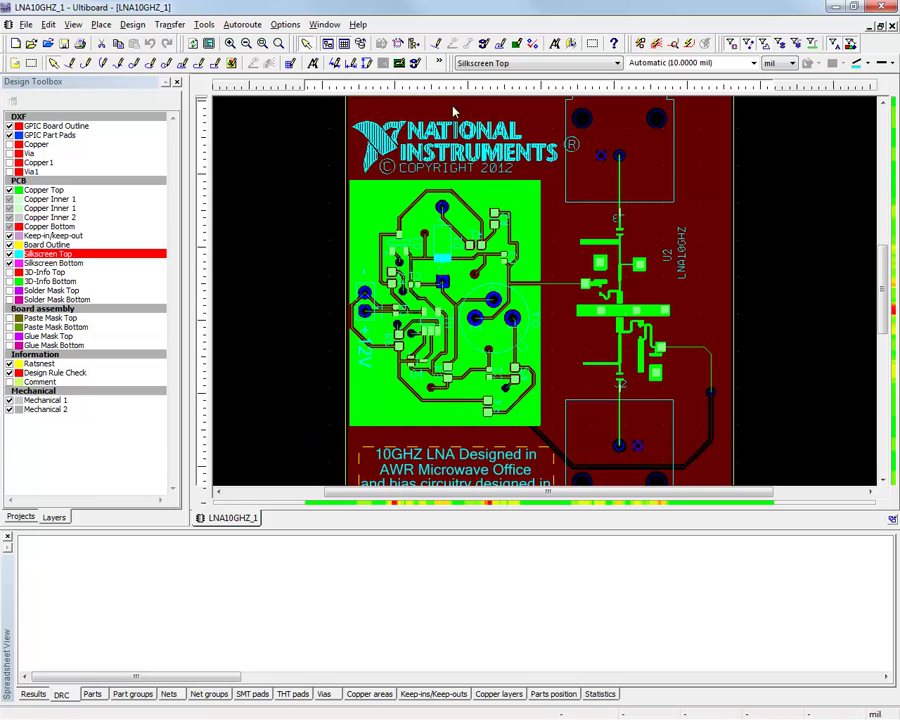
click(208, 27)
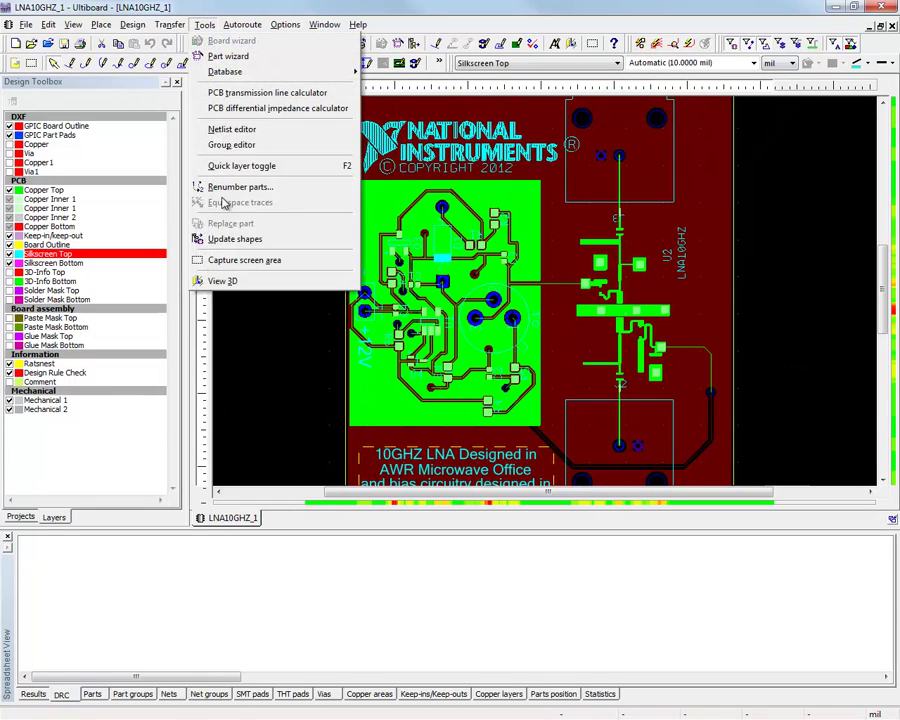
click(233, 281)
- Decline font conversion, then rotate and zoom the 3D board to face its top side
click(656, 420)
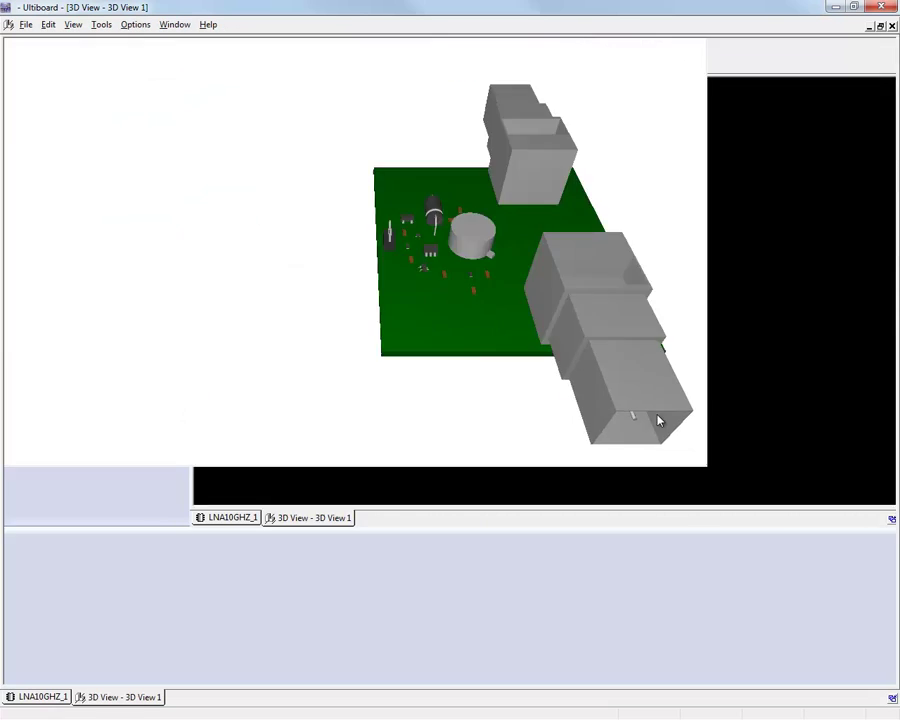
drag(656, 416, 686, 334)
scroll(690, 356, down, 4)
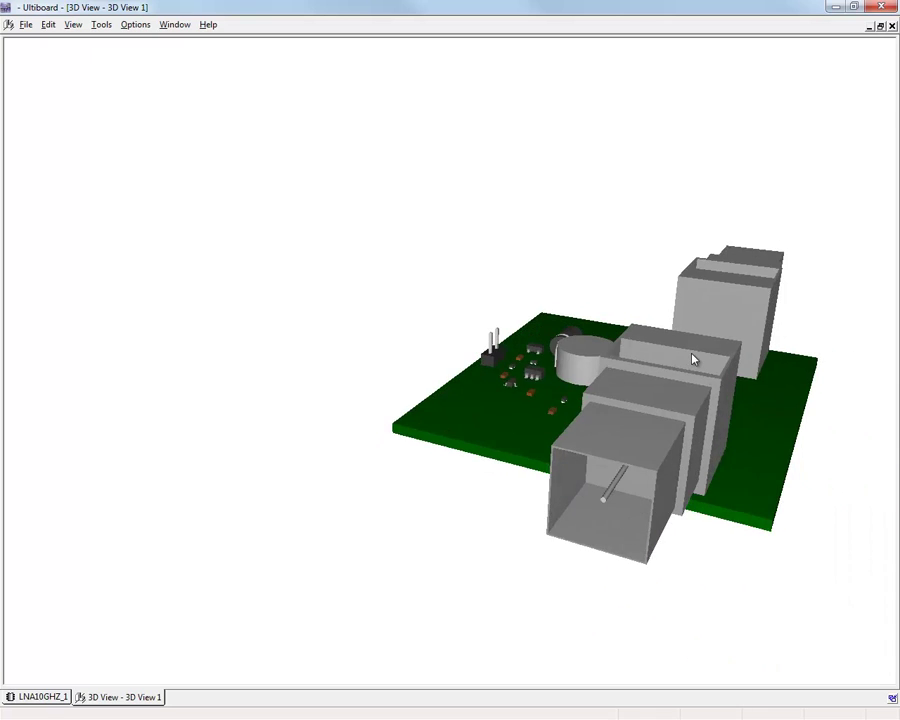
drag(519, 443, 507, 677)
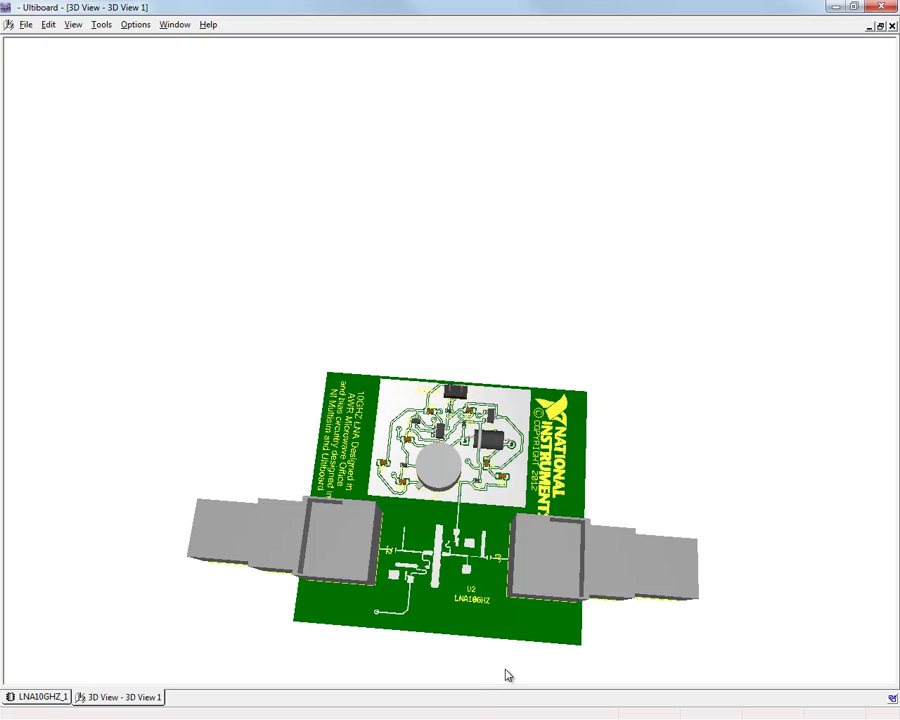